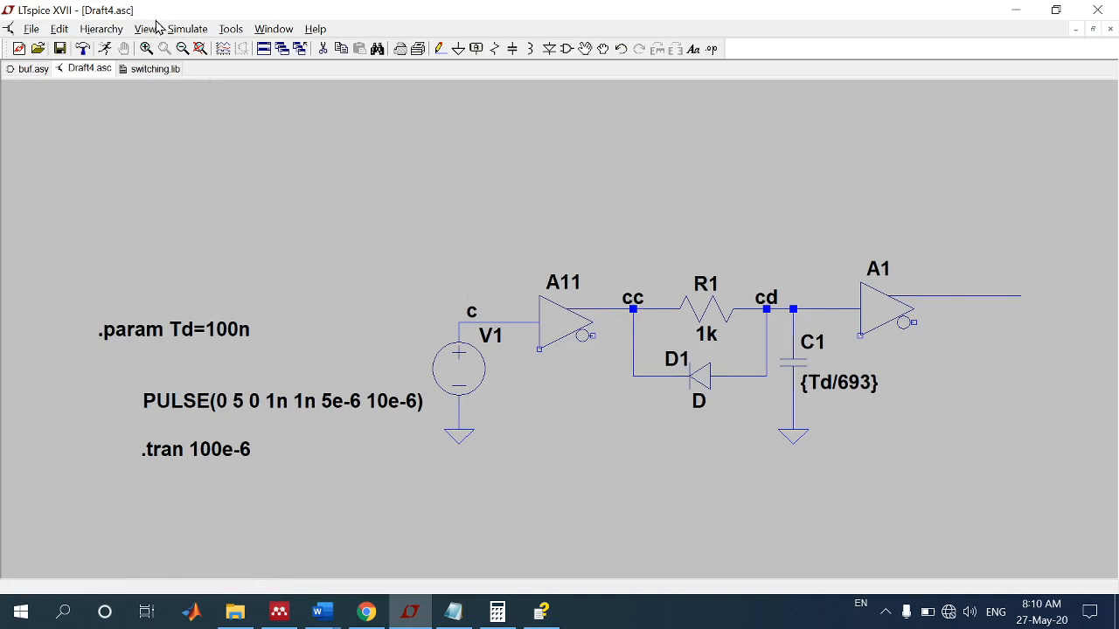
Step: Run the transient simulation, minimize the buf.asy window and enlarge the schematic window into the free space beneath it
left_click(185, 29)
left_click(184, 45)
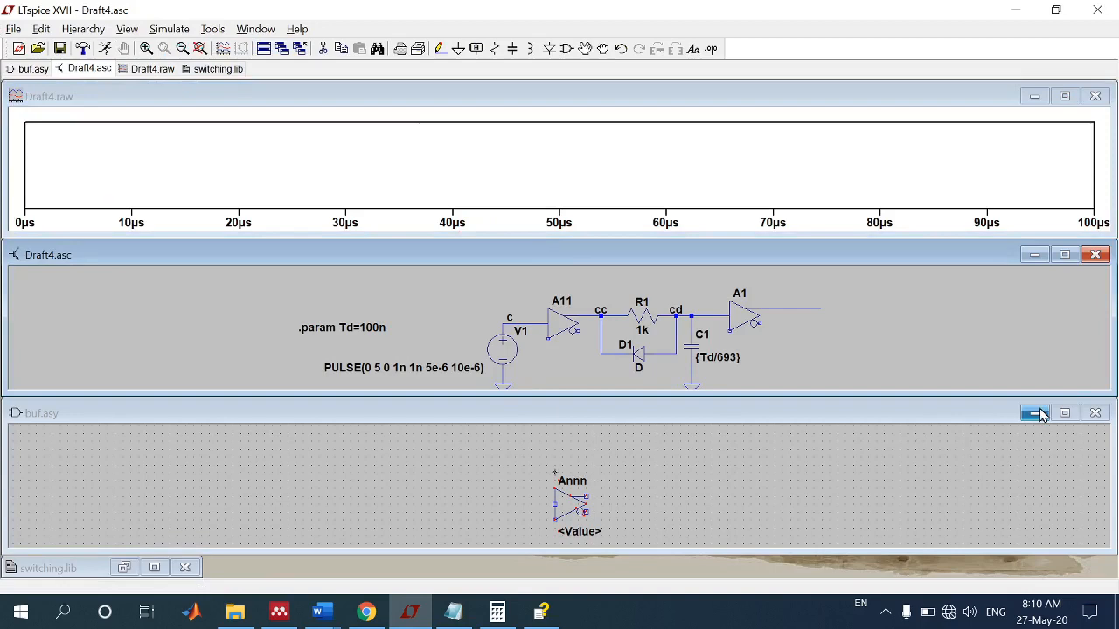
left_click(1035, 412)
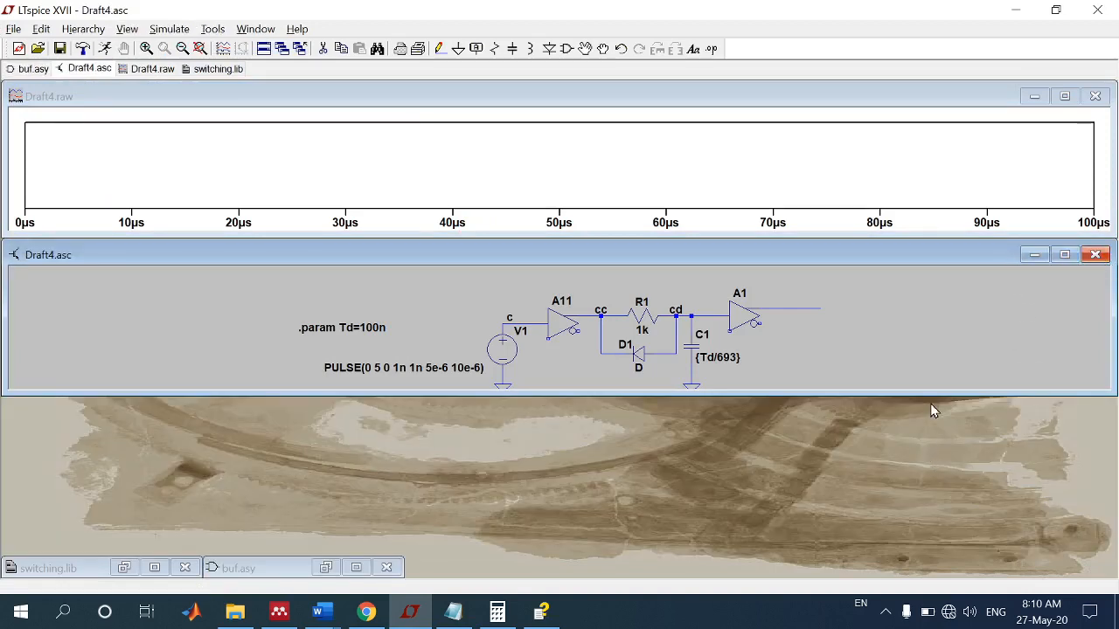
left_click_drag(933, 395, 897, 577)
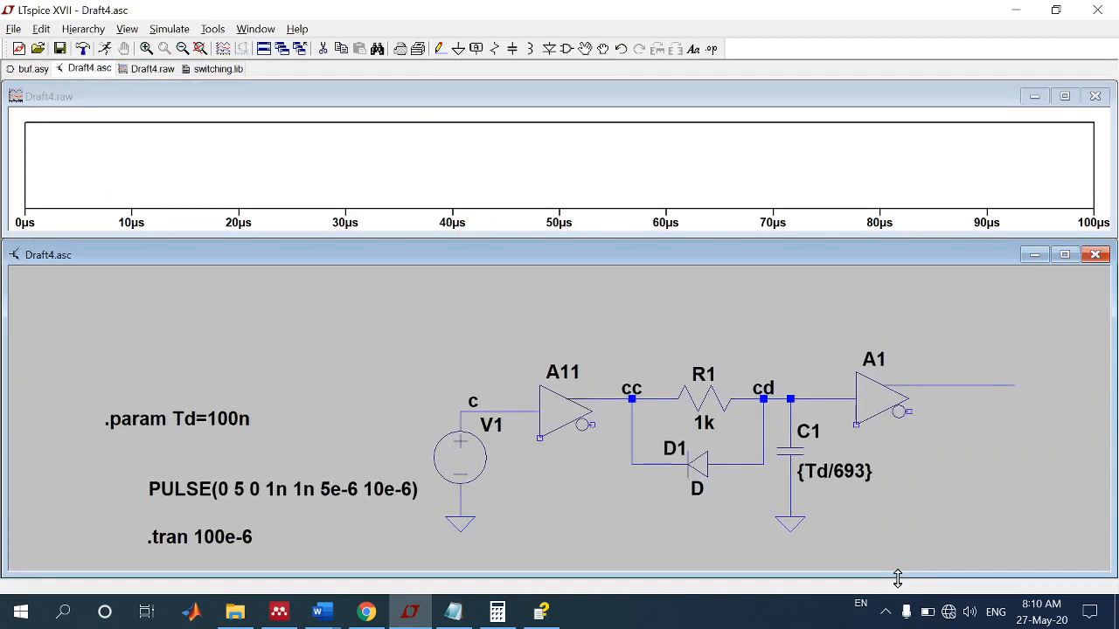
Step: Plot V(c), zoom the waveform to about 8–23 µs and add the V(cc) trace at the output of A11
left_click(488, 408)
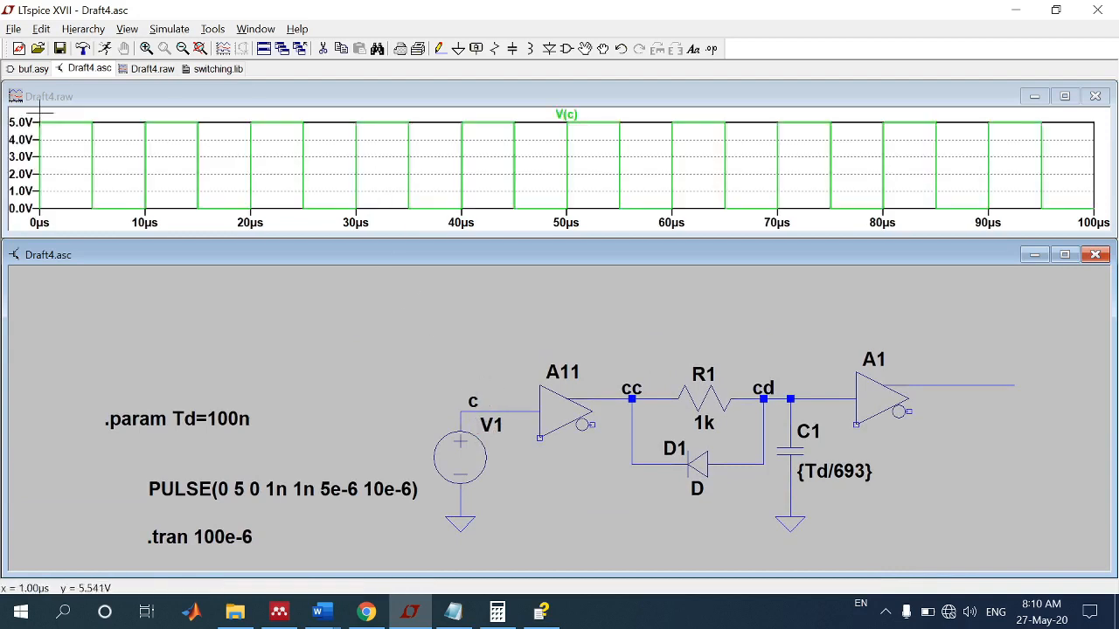
left_click_drag(140, 119, 272, 242)
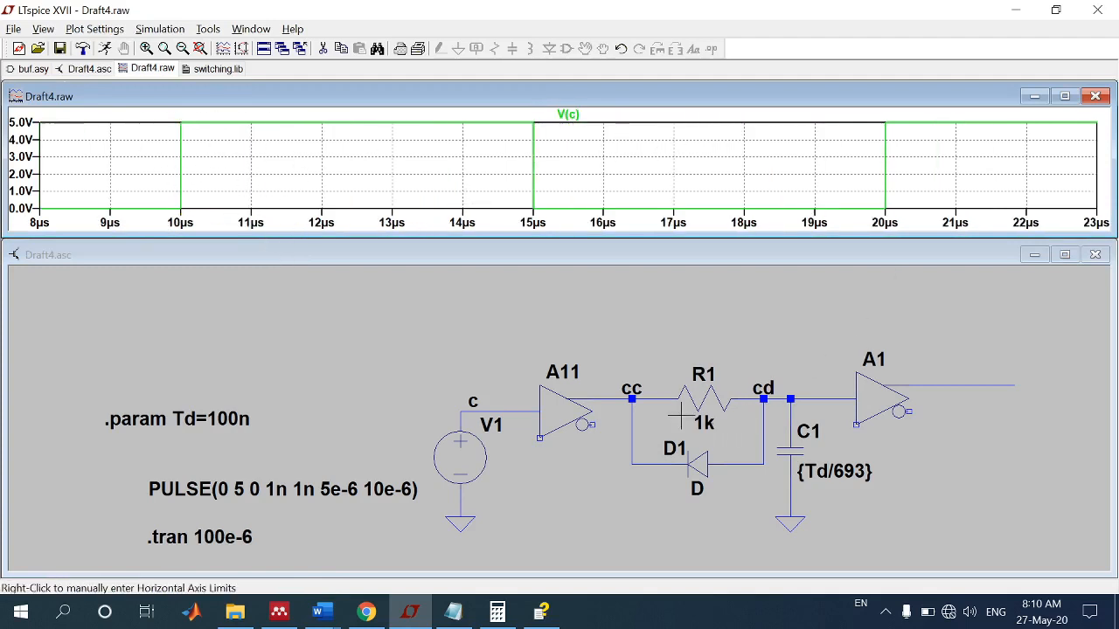
left_click(610, 398)
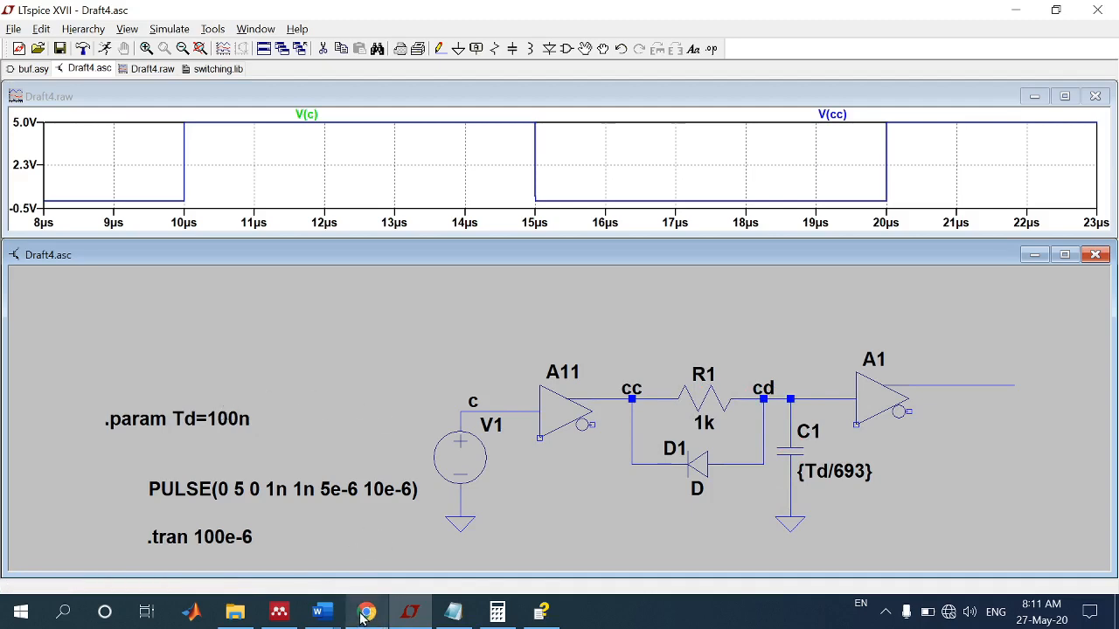
Step: Switch to the Word document and review the capacitor charging equation and its condition at t = td
mouse_move(322, 611)
left_click(248, 556)
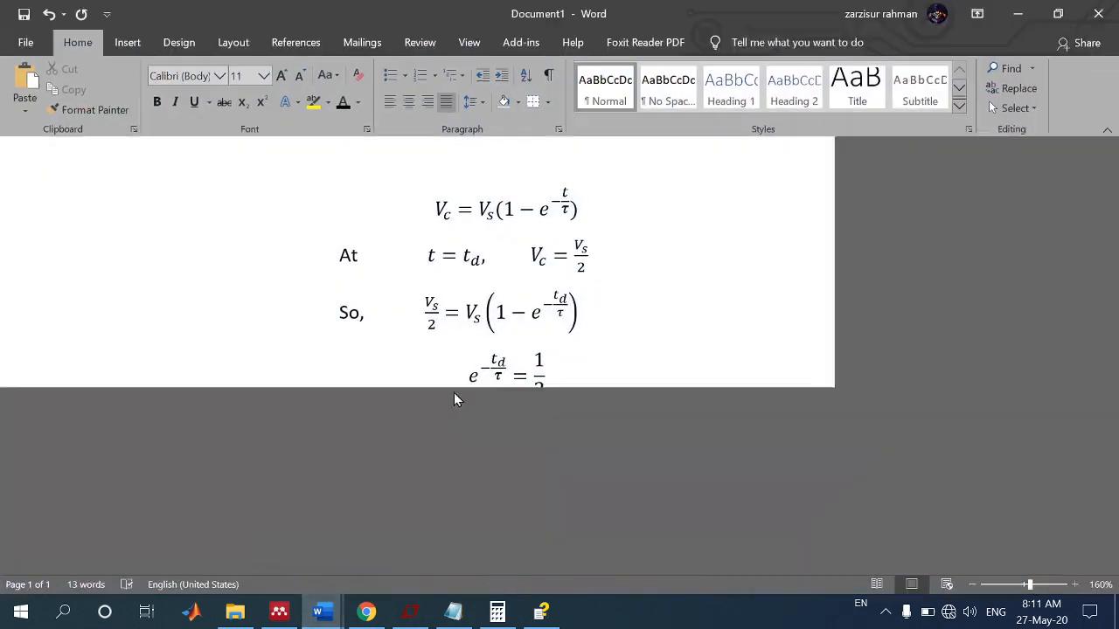
left_click(448, 210)
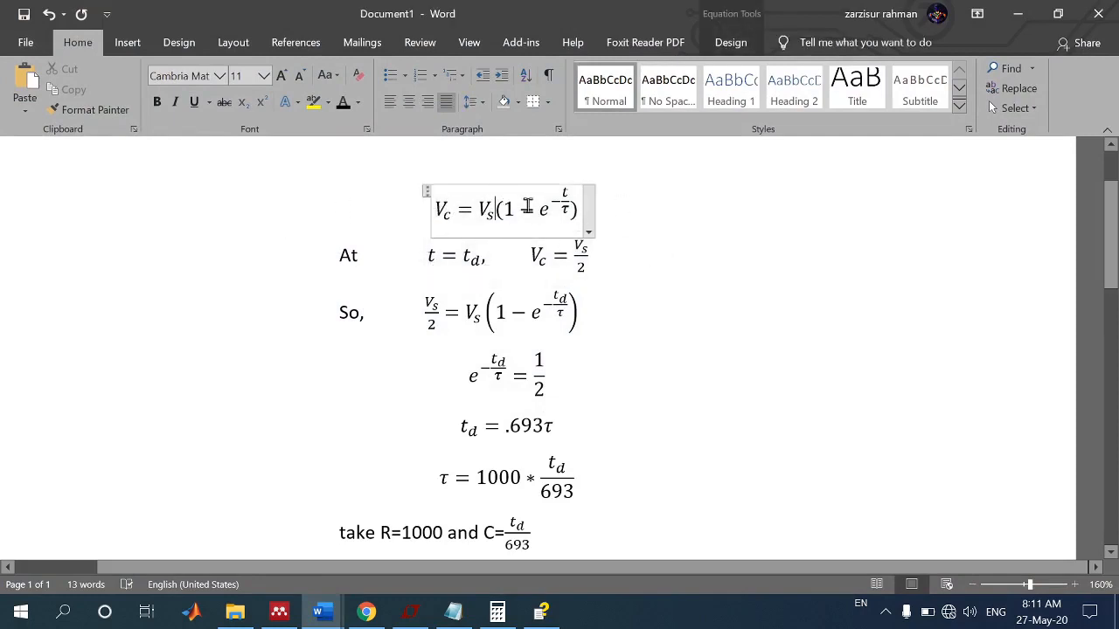
left_click(463, 265)
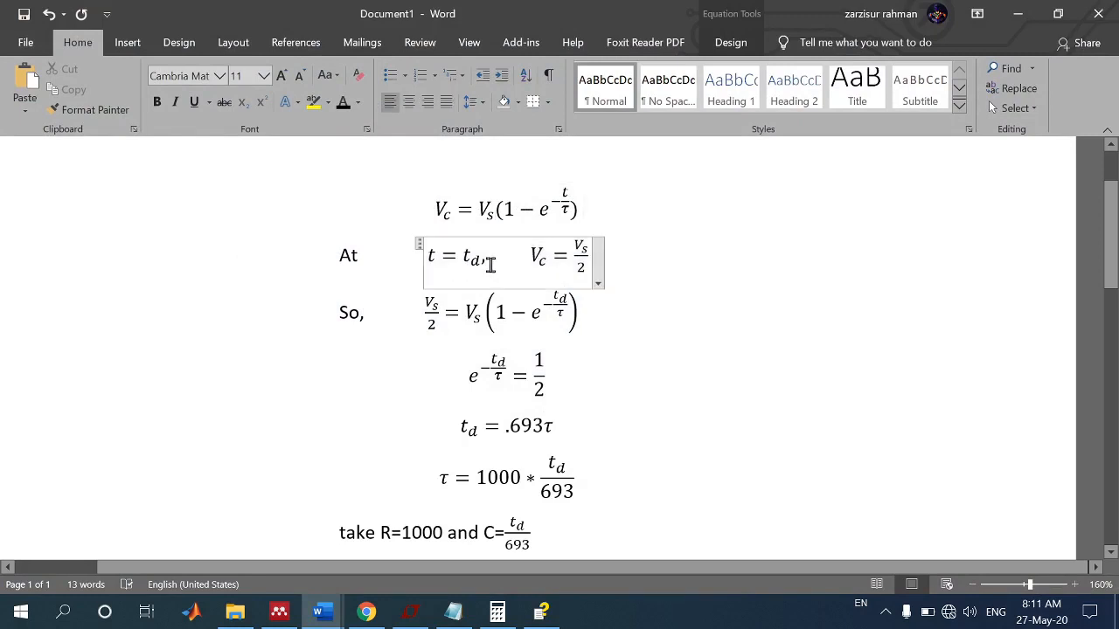
left_click(478, 258)
left_click(540, 255)
left_click(583, 266)
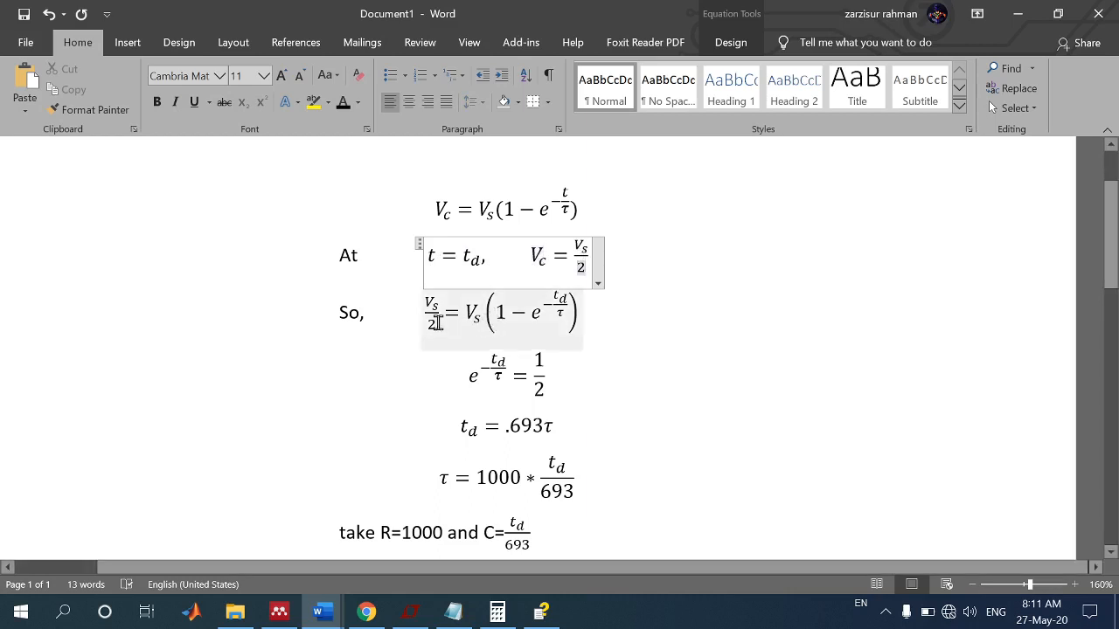
Step: Examine the derived delay and time constant equations, including the 1000 factor and the td/693 fraction
left_click(485, 436)
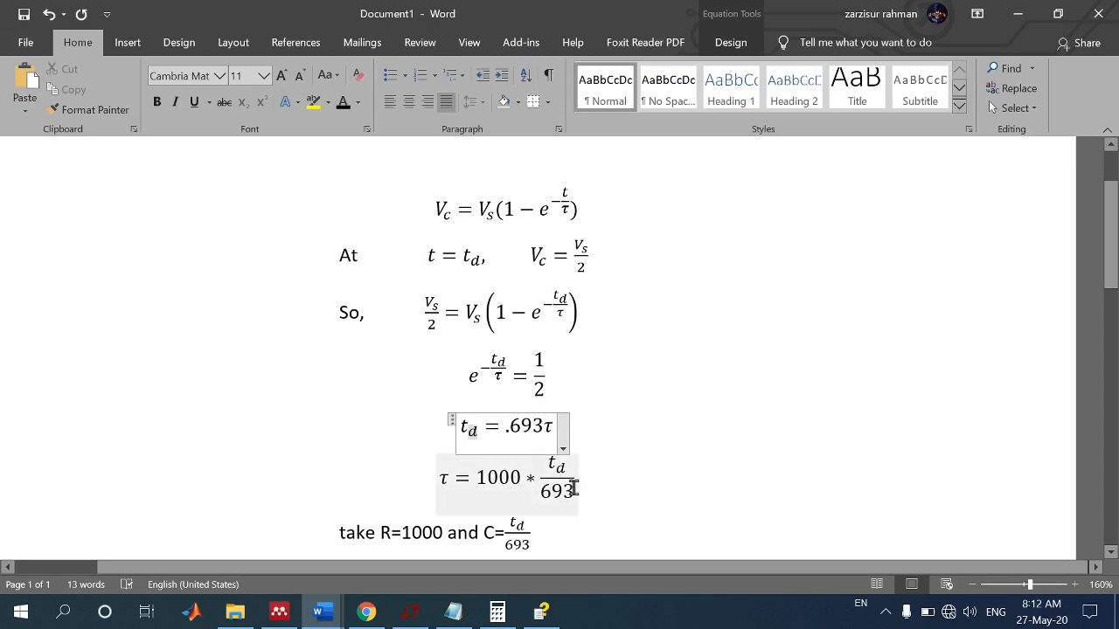
left_click(451, 483)
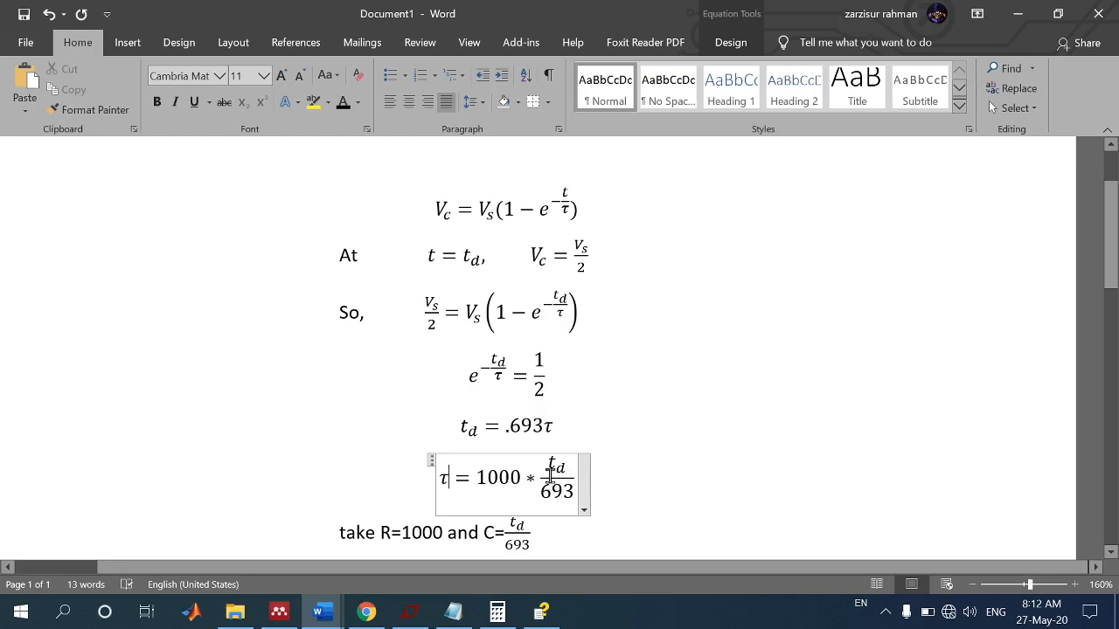
left_click_drag(521, 477, 487, 474)
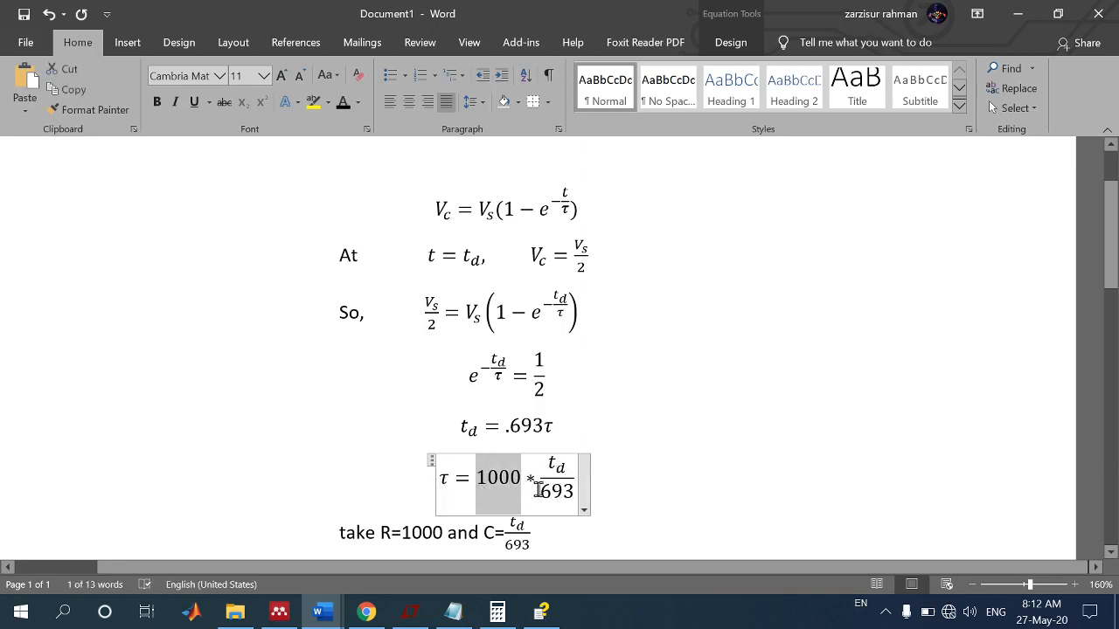
left_click_drag(543, 494, 573, 492)
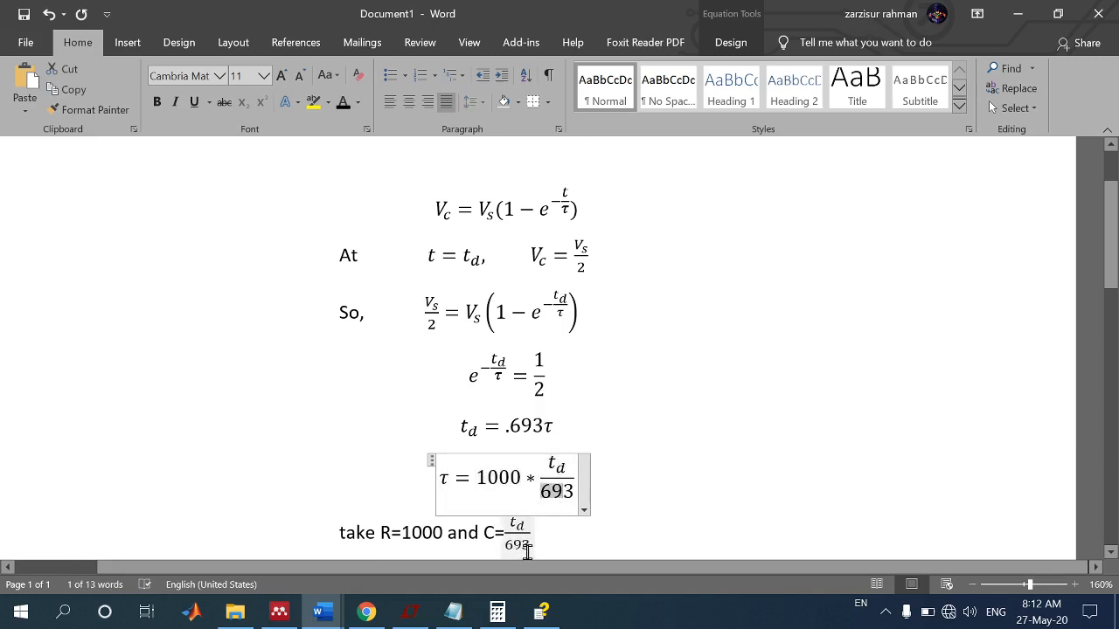
left_click_drag(564, 464, 548, 462)
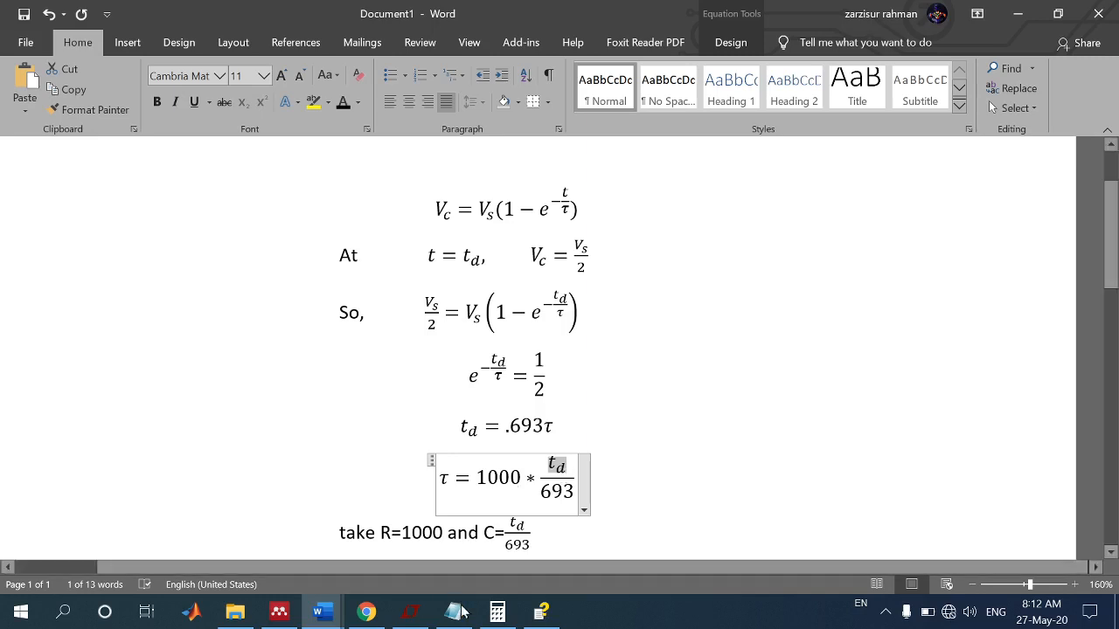
Step: Switch back to LTspice, add the V(cd) trace, inspect its rising edge near 10 µs and fit the plot to the full range
left_click(409, 612)
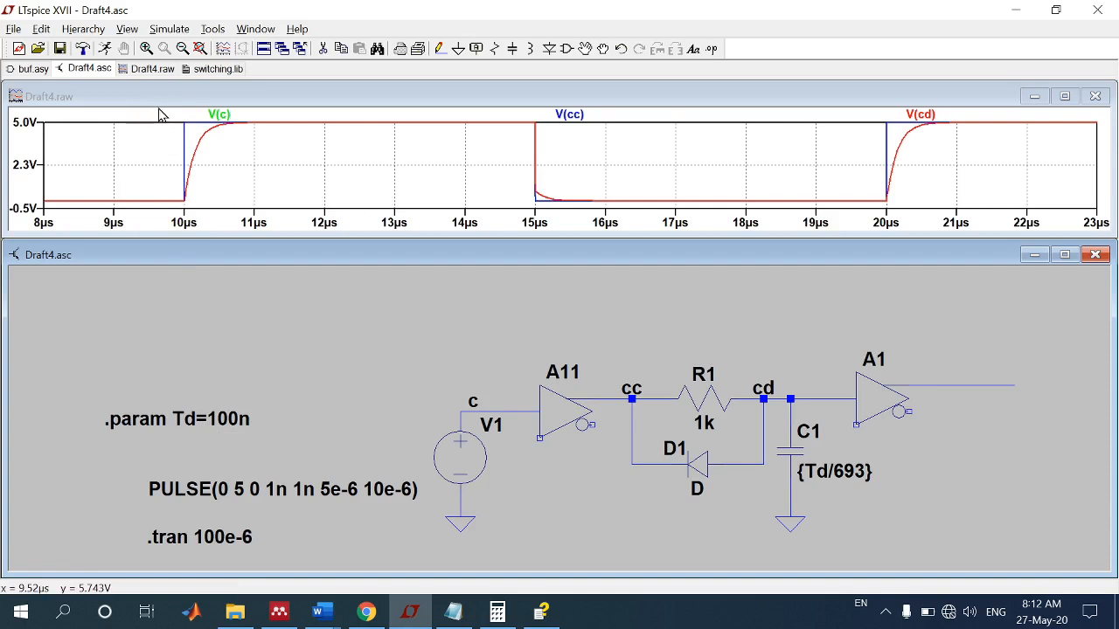
left_click_drag(170, 113, 260, 253)
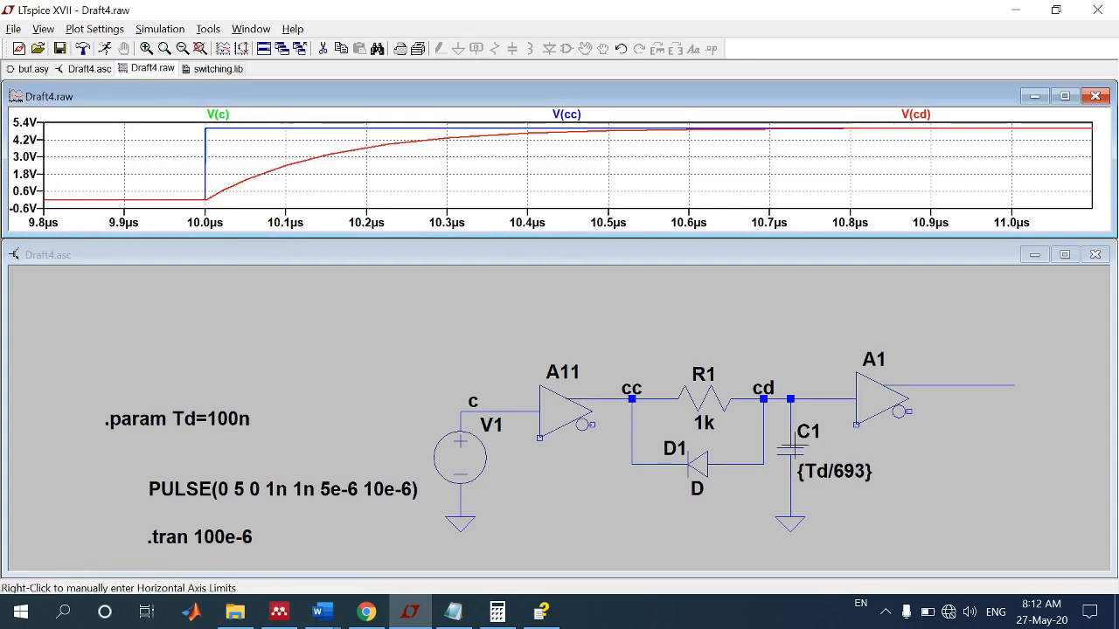
right_click(439, 174)
left_click(446, 170)
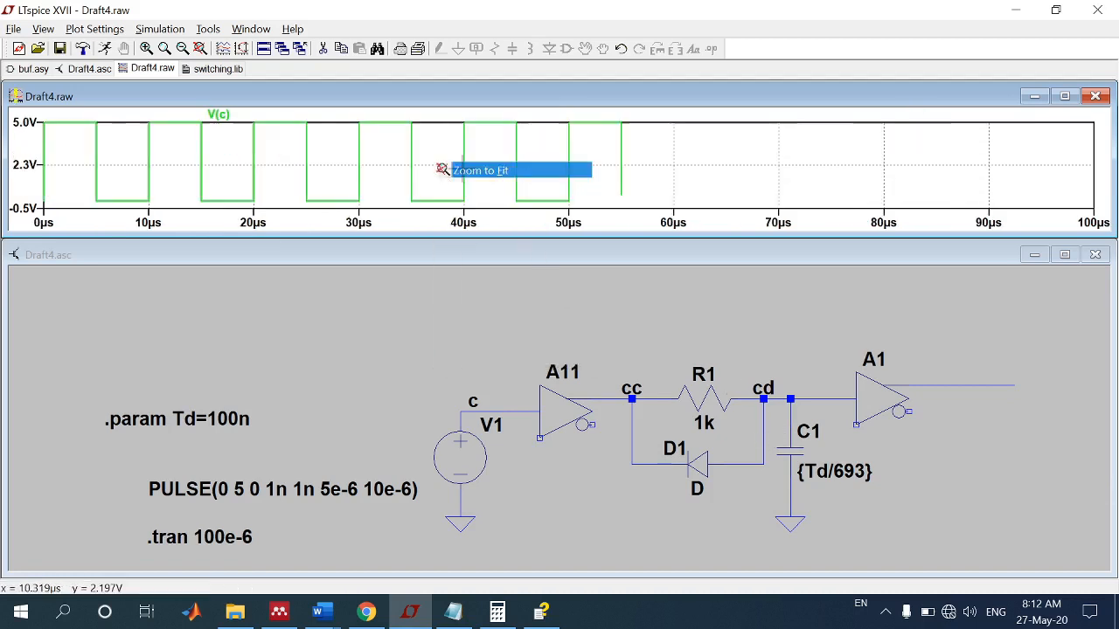
Step: Plot V(cd) alone, zoom to its rising edge between about 28 and 32 µs and add the output voltage of buffer A1
left_click(808, 399)
left_click(808, 398)
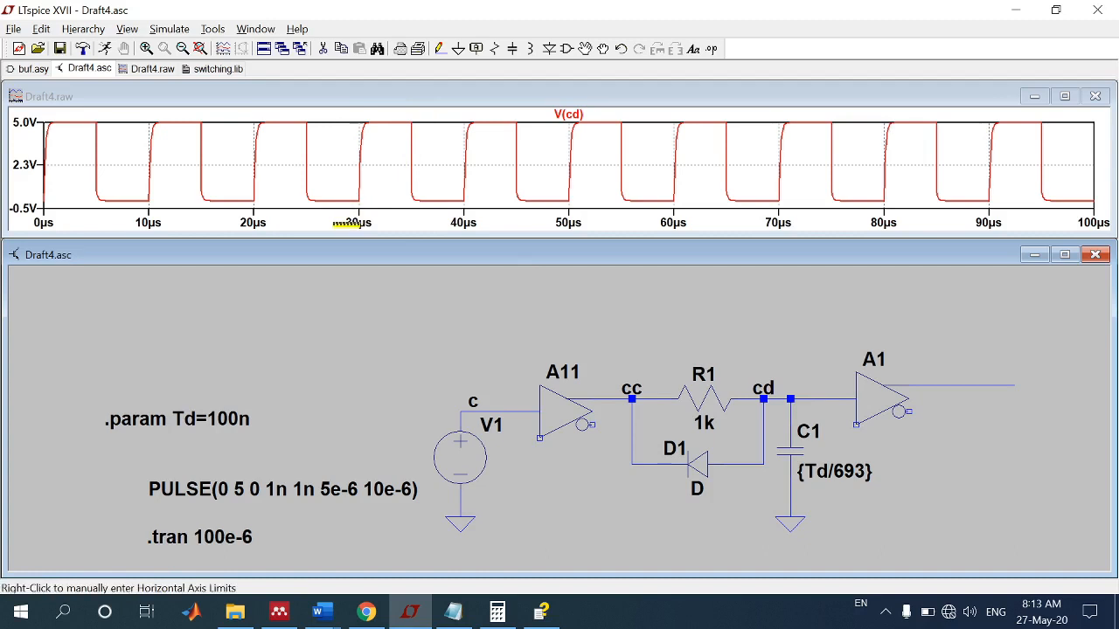
left_click_drag(341, 115, 378, 217)
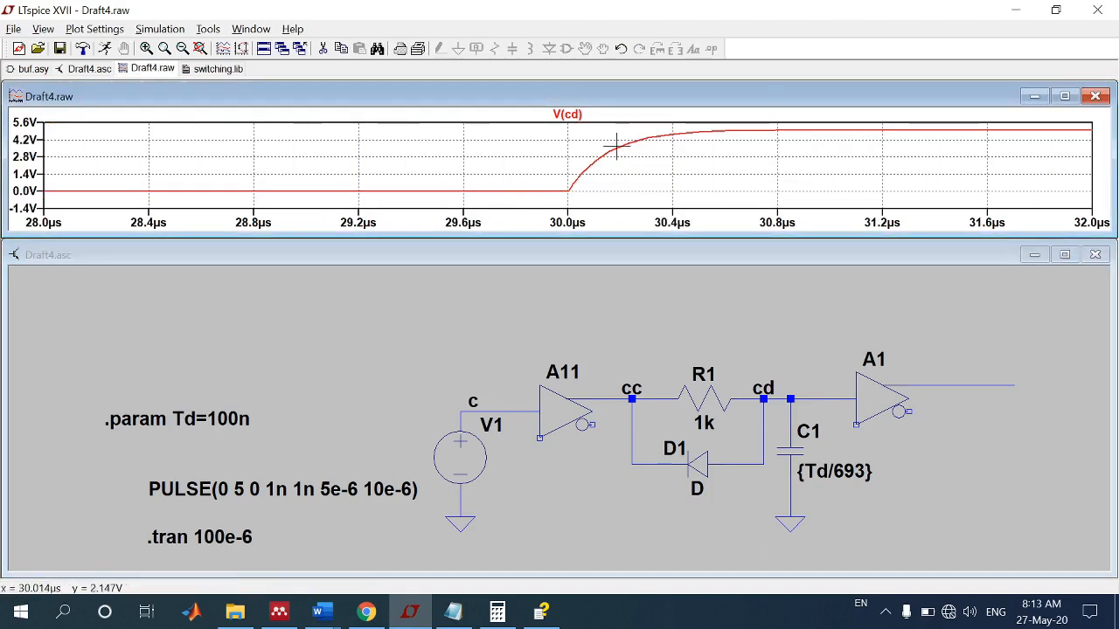
left_click(813, 399)
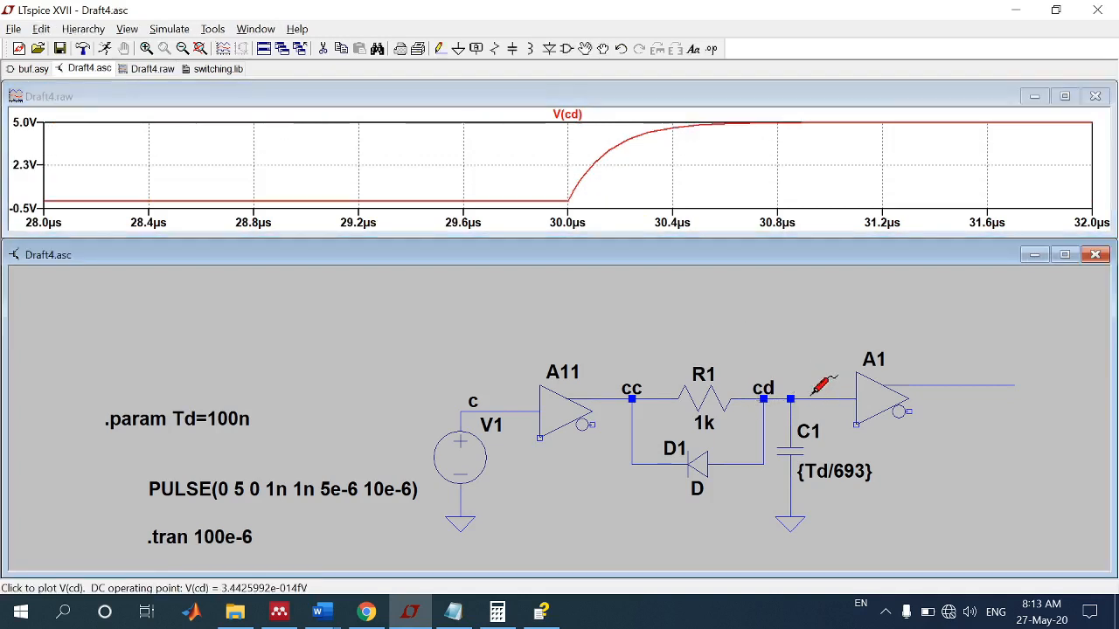
left_click(923, 382)
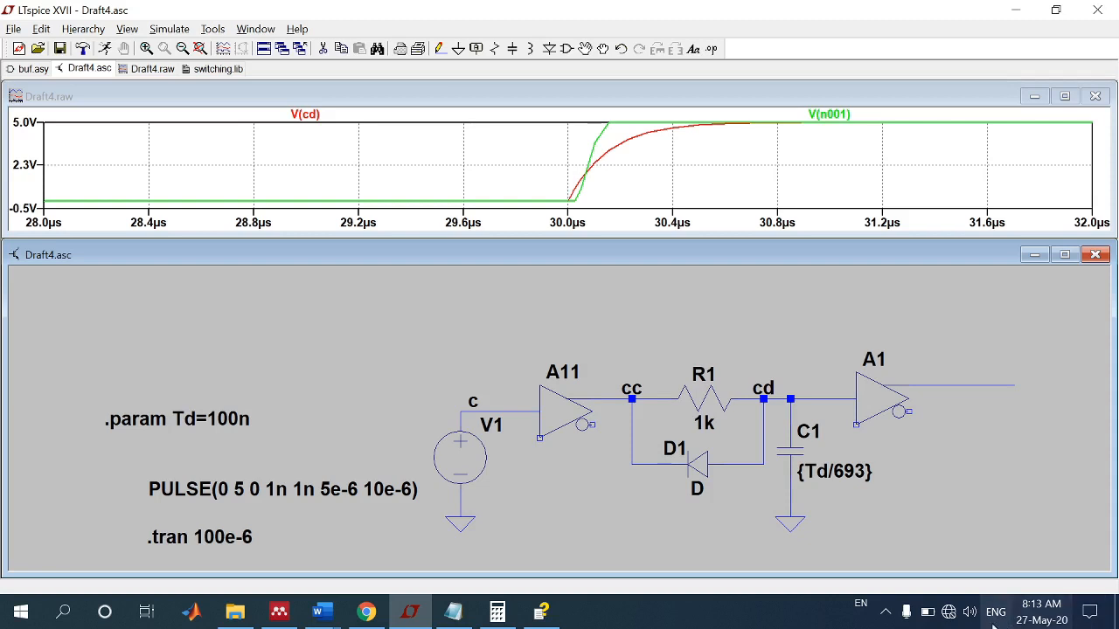
left_click(885, 612)
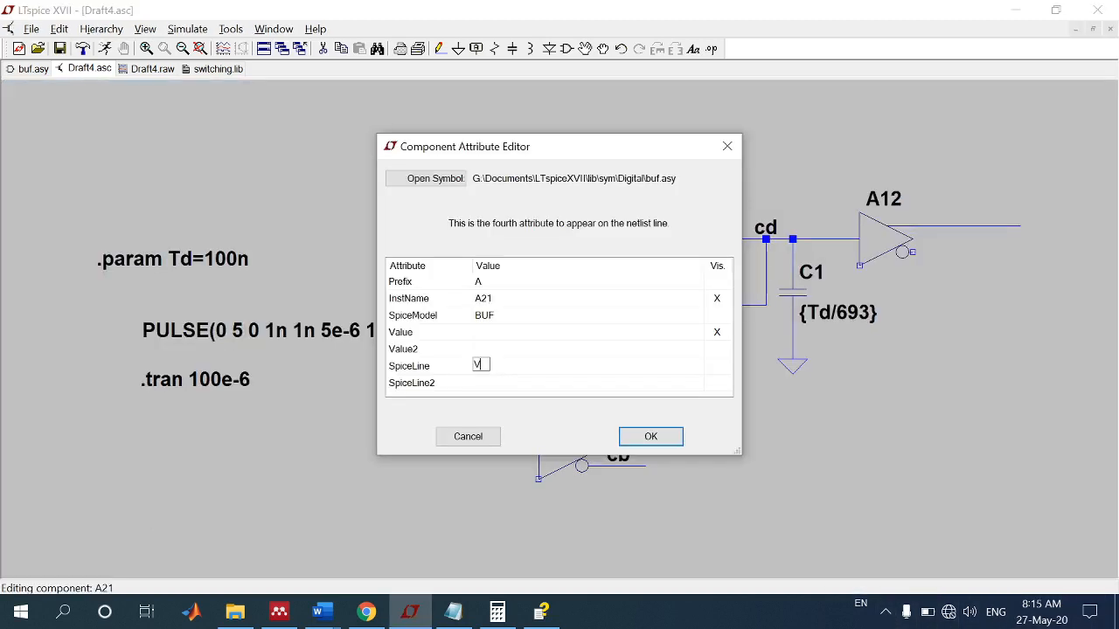
Step: Enter the Vhigh parameter in the SpiceLine attribute of buffer A21 and apply the change
type("huig")
key("BackSpace")
key("BackSpace")
type("igh")
left_click(670, 442)
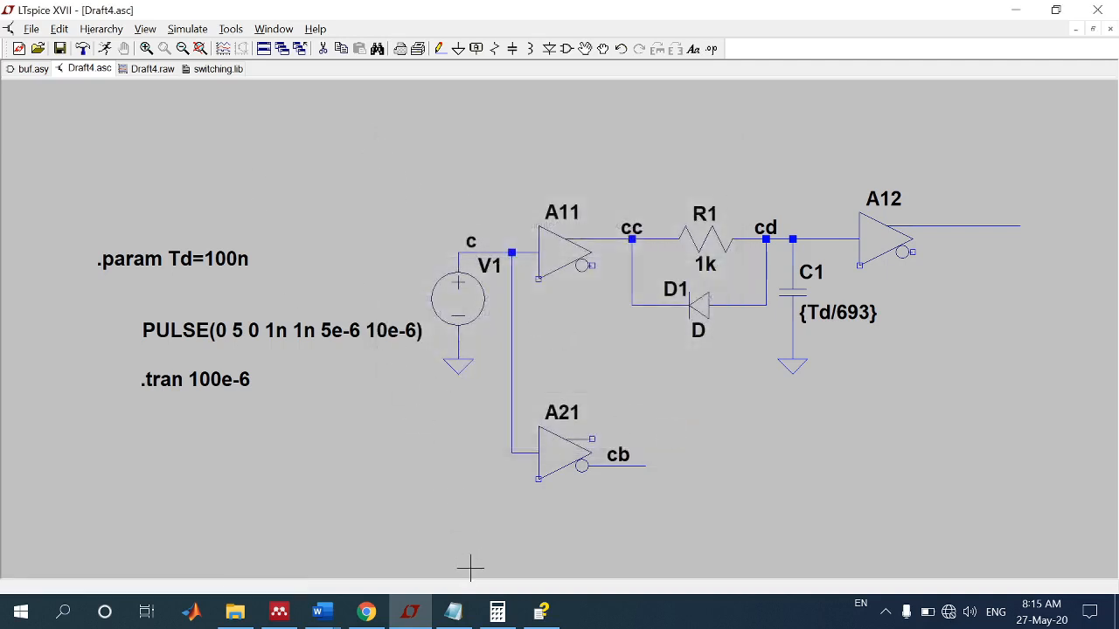
Step: Consult the dead_time subcircuit in switching.lib in Notepad for the components after A21, then return to the LTspice schematic
left_click(472, 612)
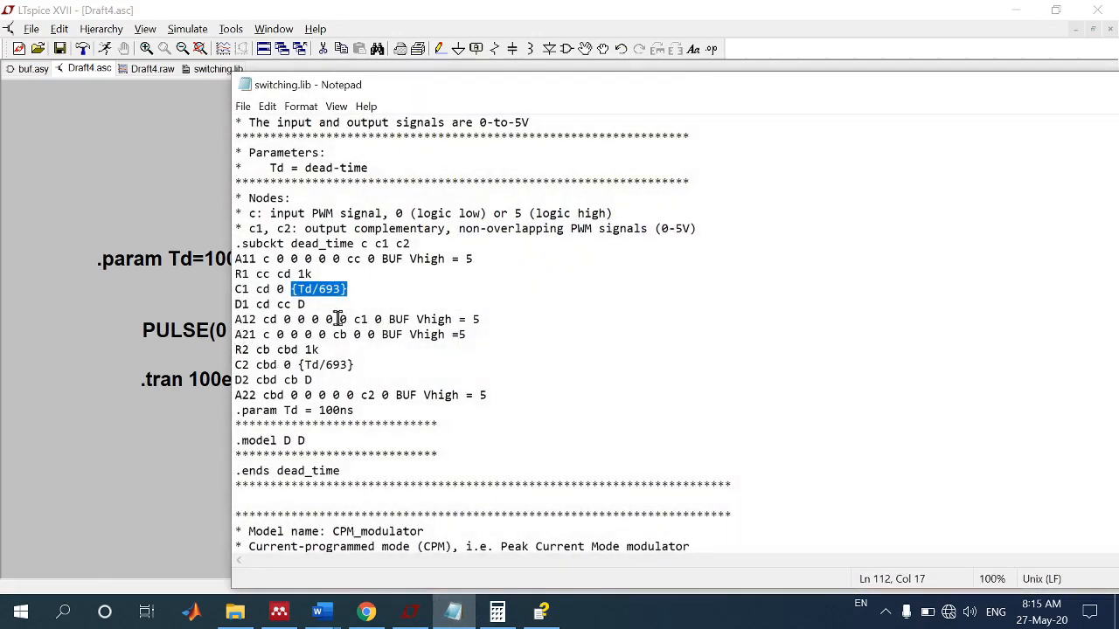
left_click_drag(376, 91, 852, 37)
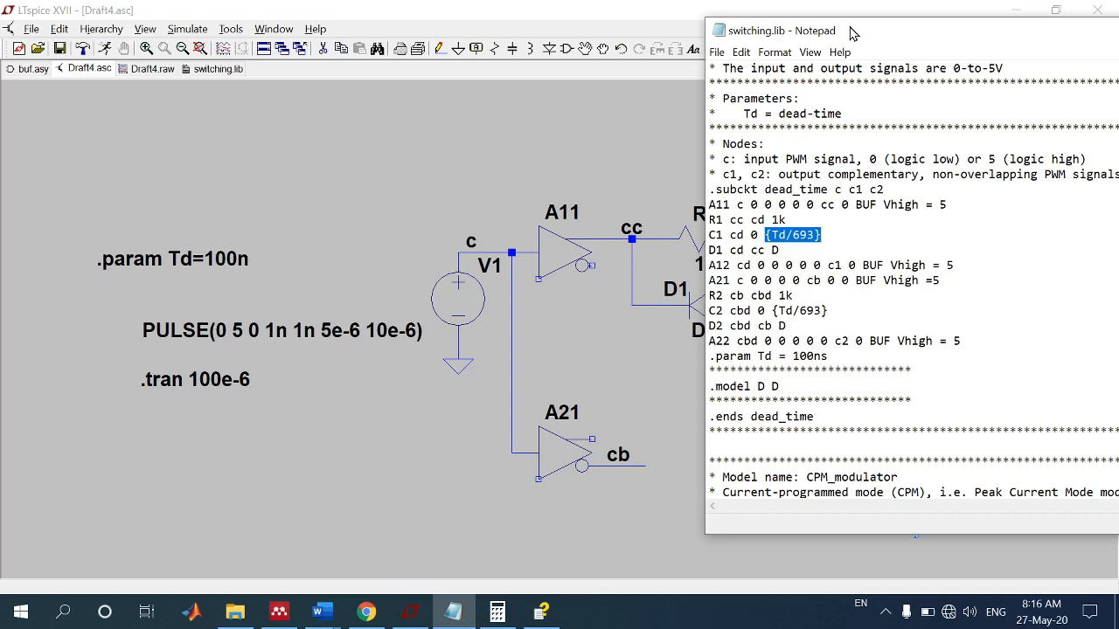
left_click(650, 11)
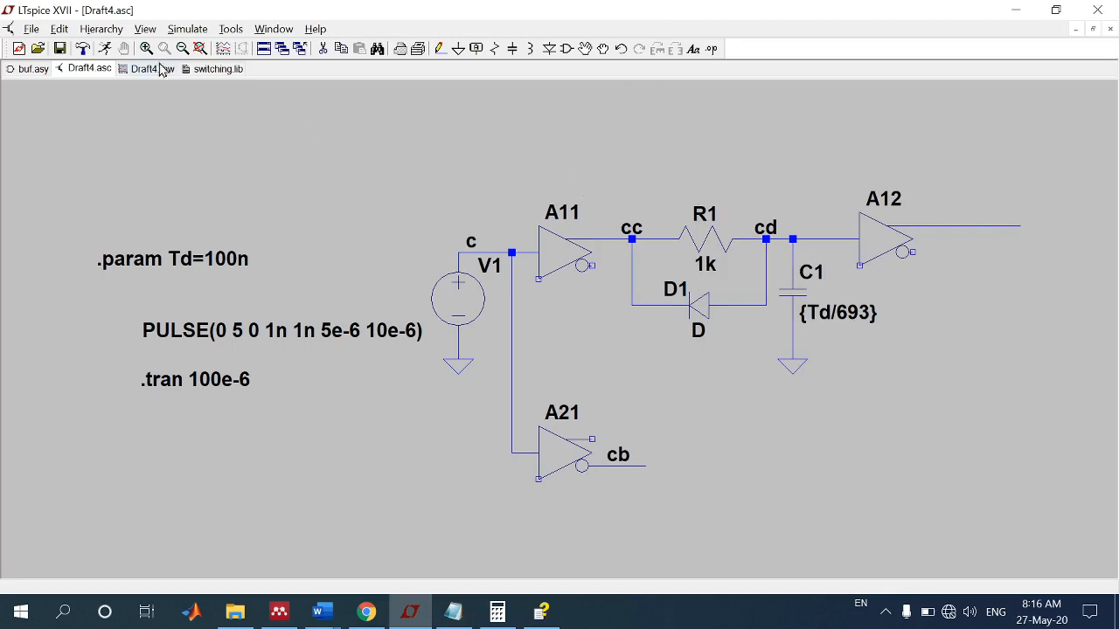
left_click(566, 51)
type("r")
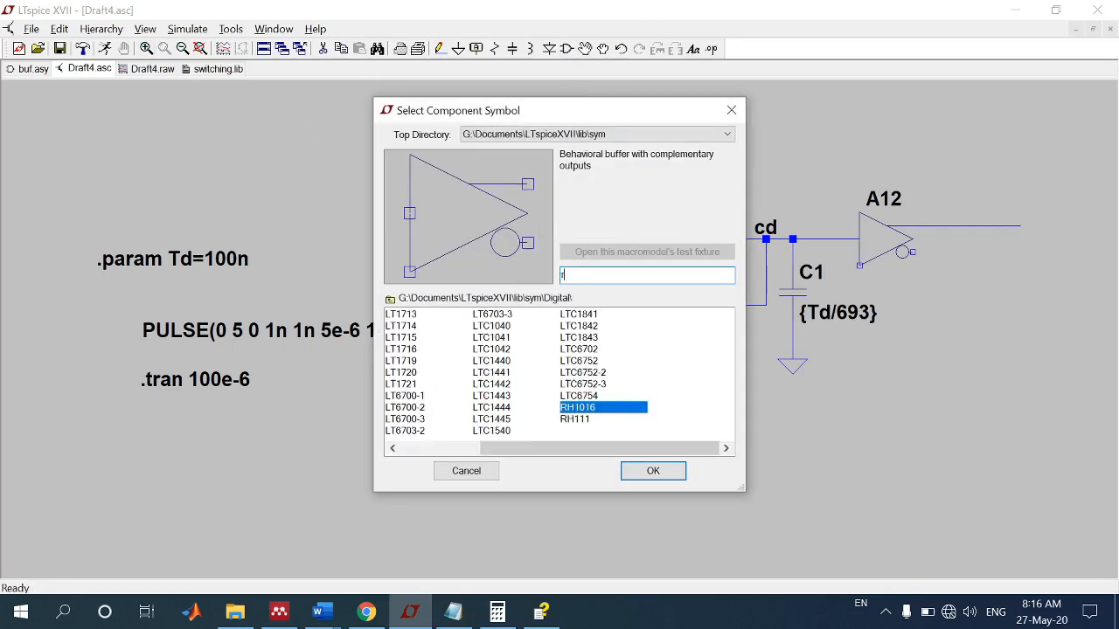
type("es")
key("Return")
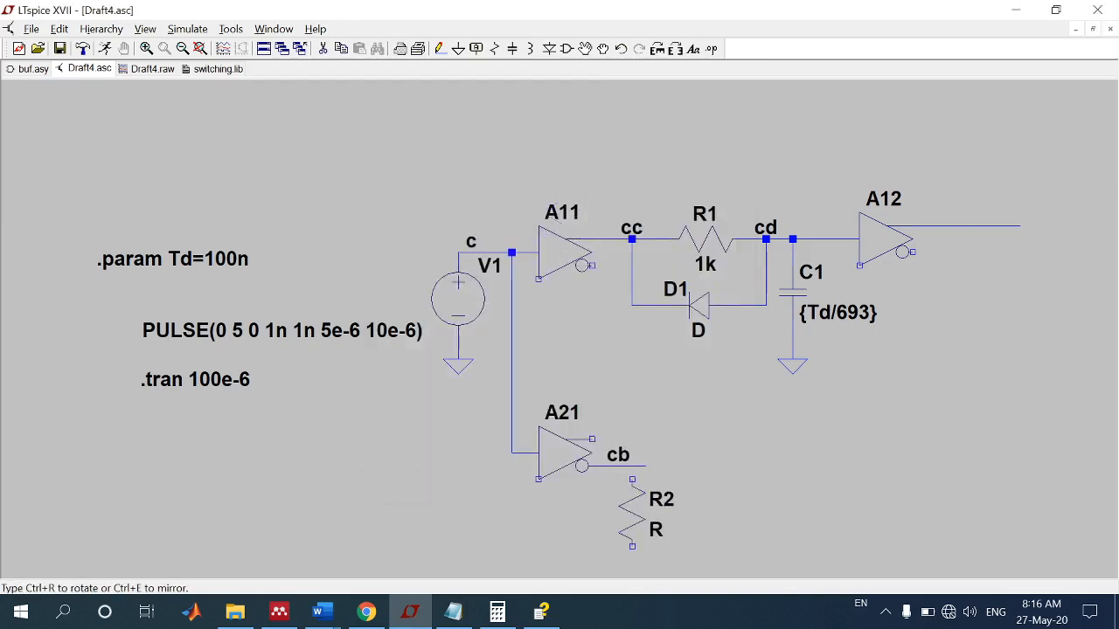
key("Escape")
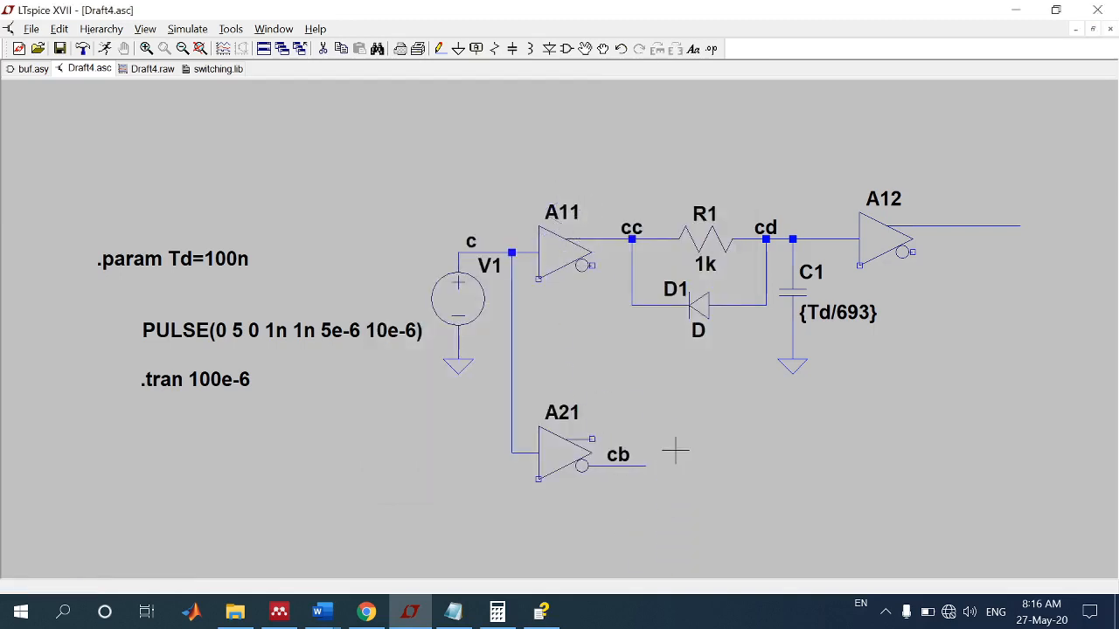
Step: Place a horizontal resistor (res) in line with the cb output of buffer A21
left_click(569, 55)
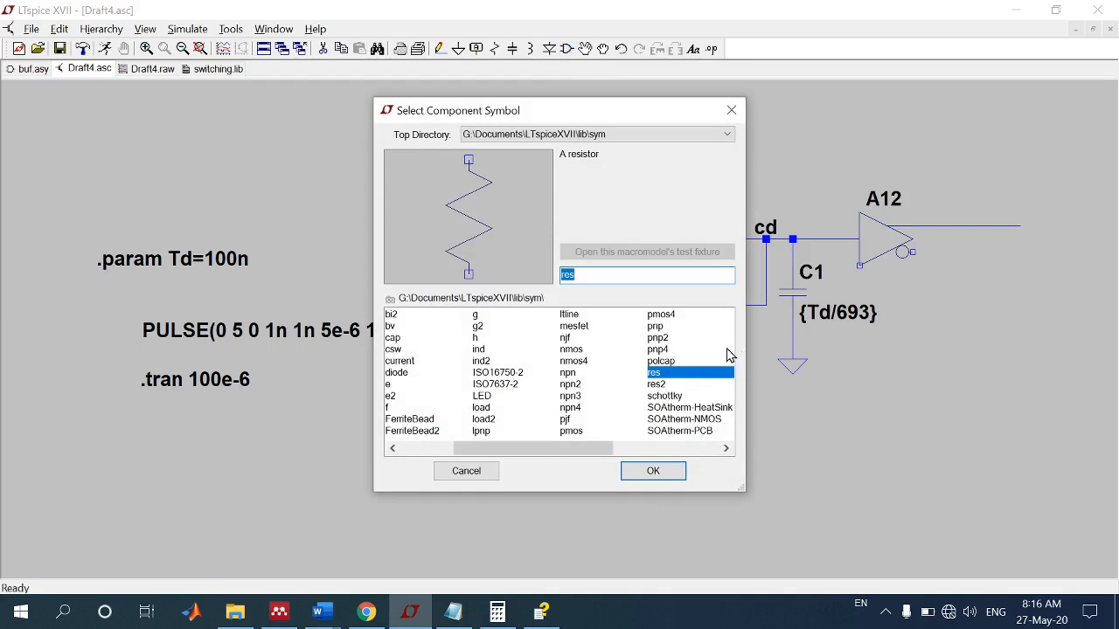
left_click(653, 470)
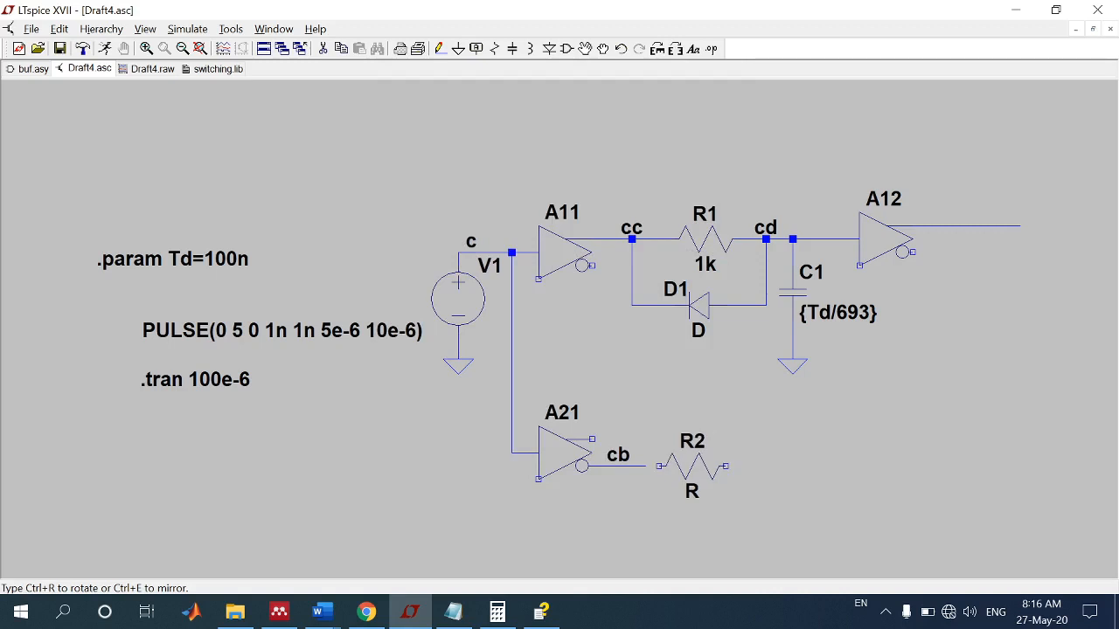
left_click(687, 446)
key("Escape")
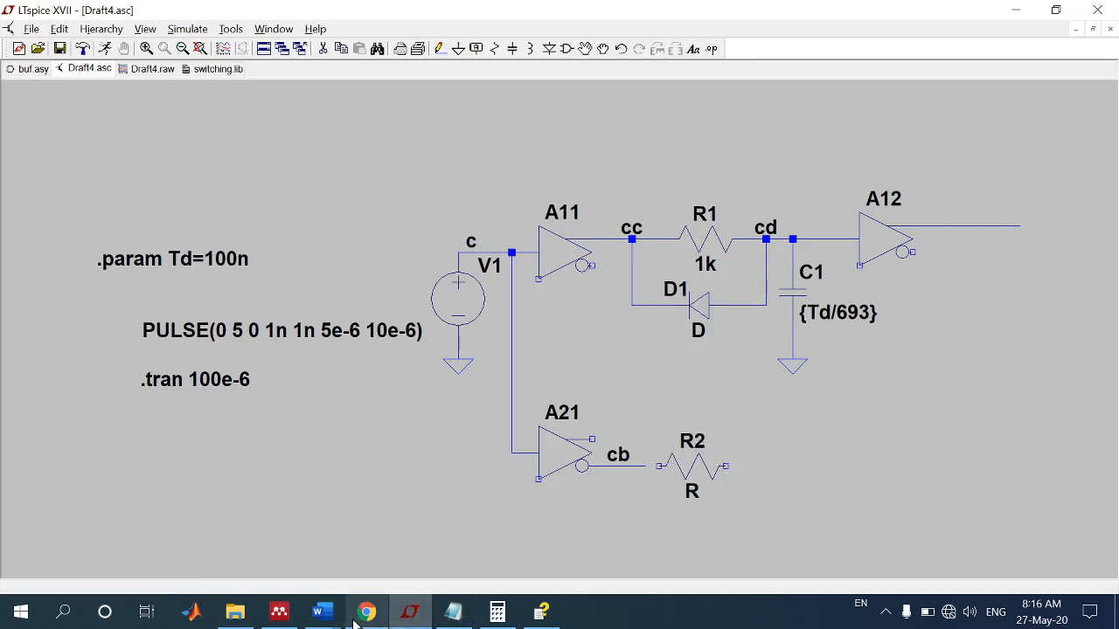
Step: Wire the cb net to resistor R2 and extend a wire from R2's free end to directly beneath capacitor C1
left_click(441, 50)
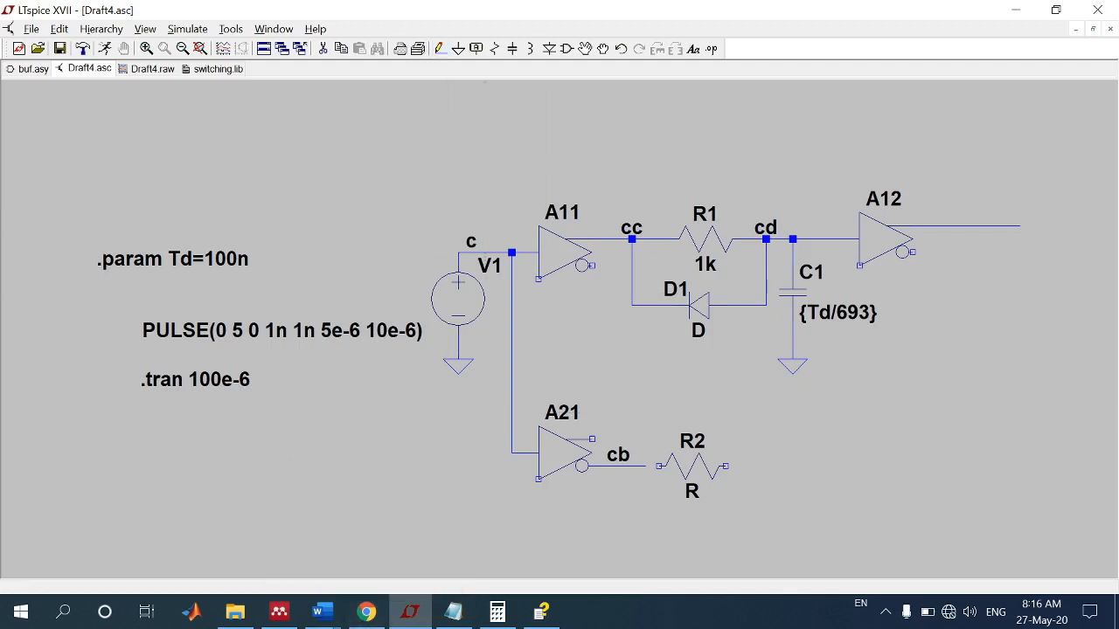
left_click(659, 466)
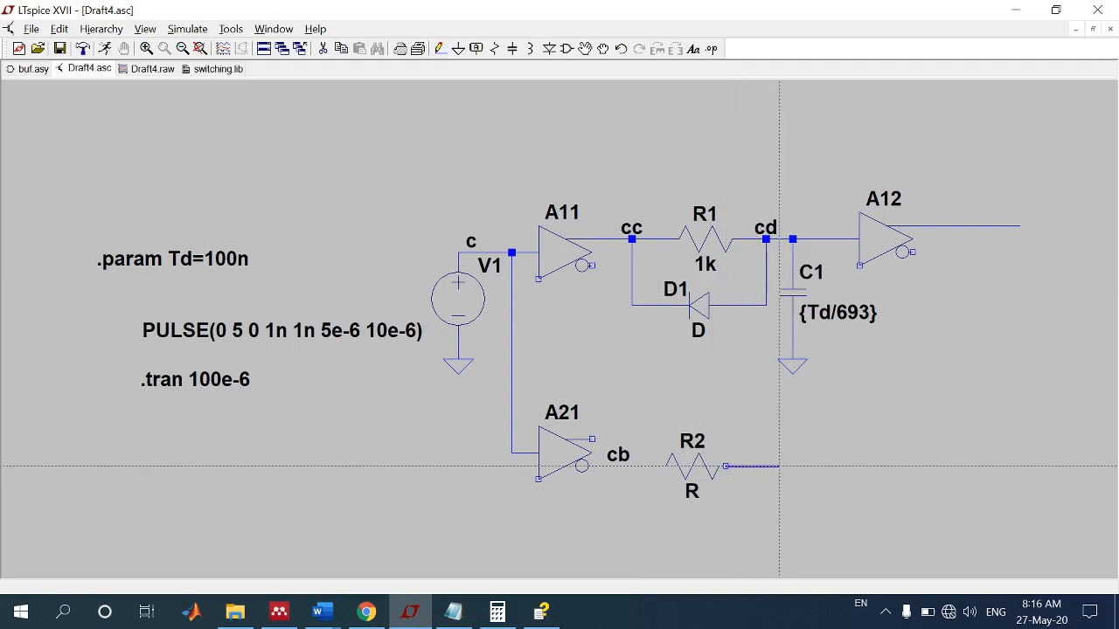
left_click(793, 465)
right_click(792, 465)
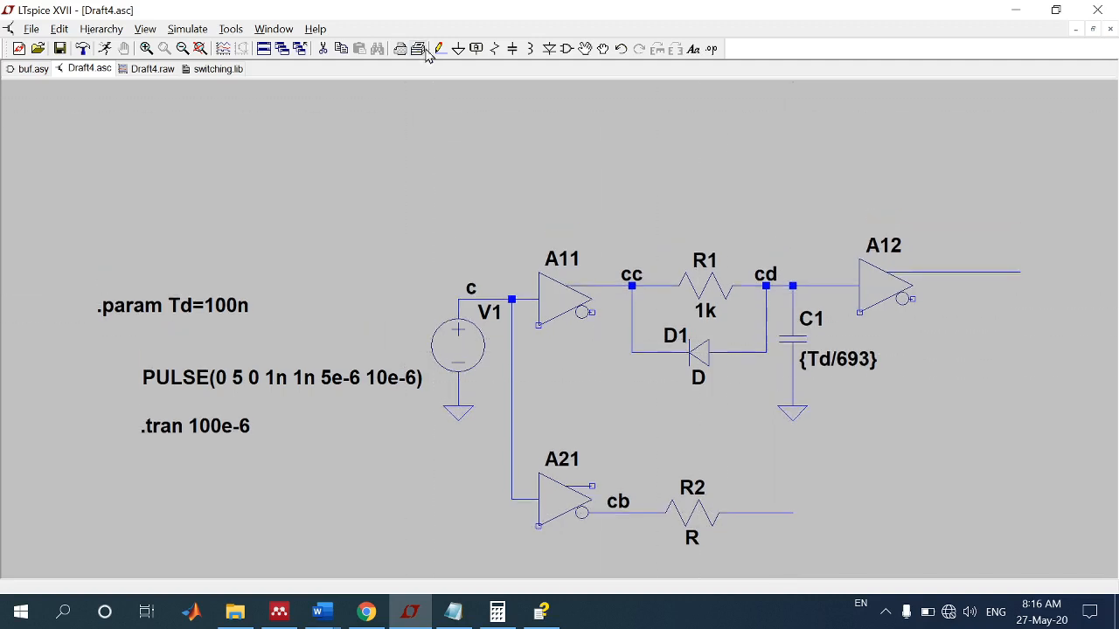
Step: Label the wire after resistor R2 as net cbd
left_click(476, 49)
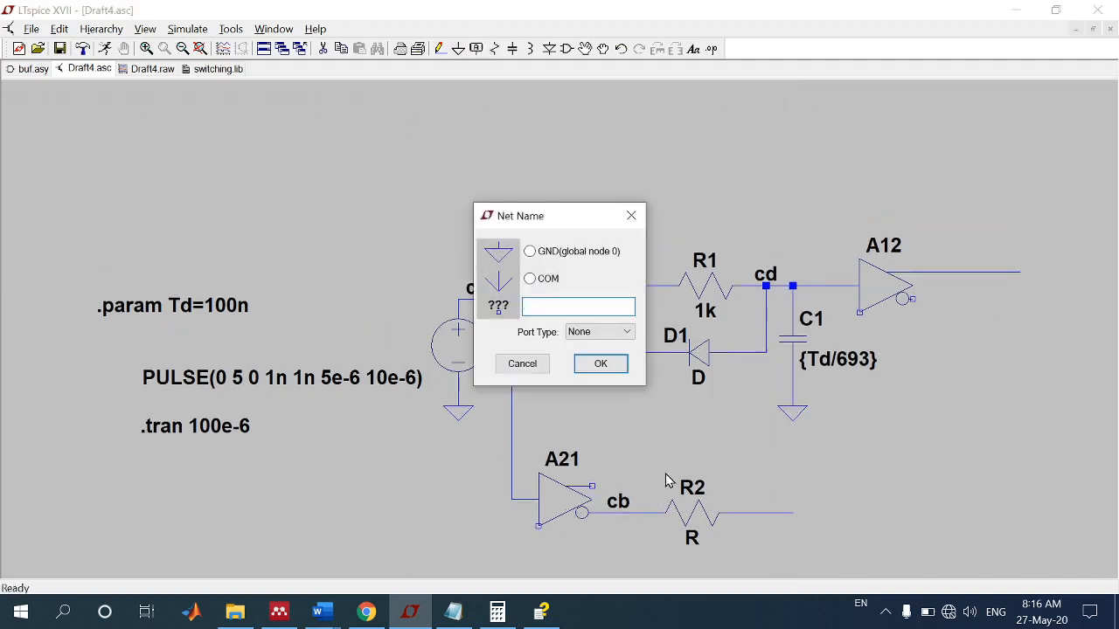
type("bd")
left_click(600, 363)
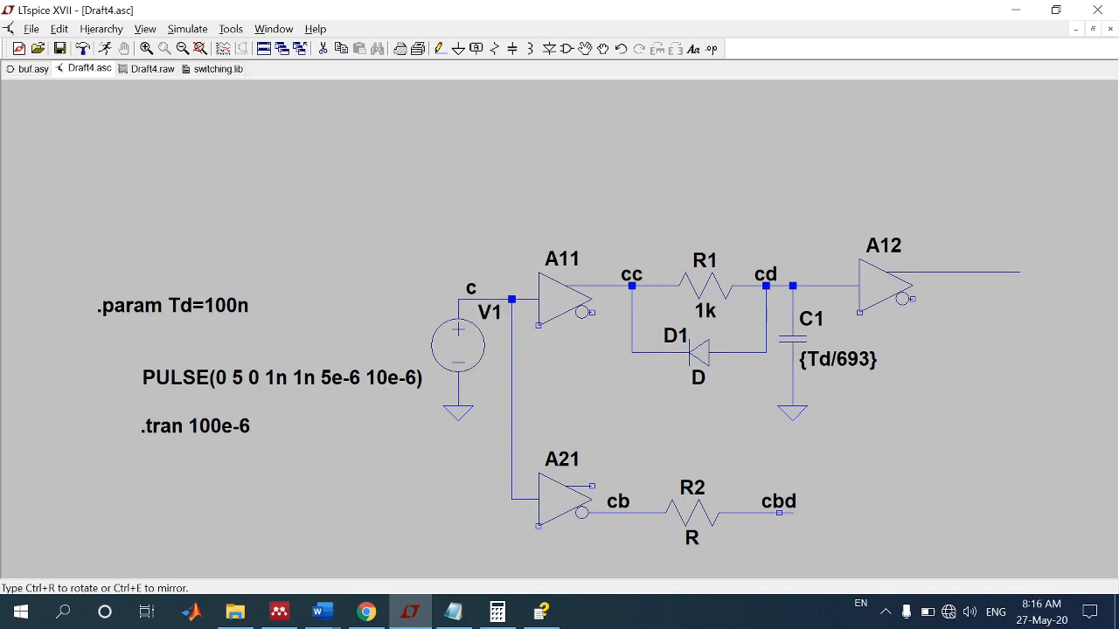
left_click(765, 513)
Step: Consult the R2 entry of the dead_time subcircuit in switching.lib and set R2's value to 1k in the schematic
left_click(456, 619)
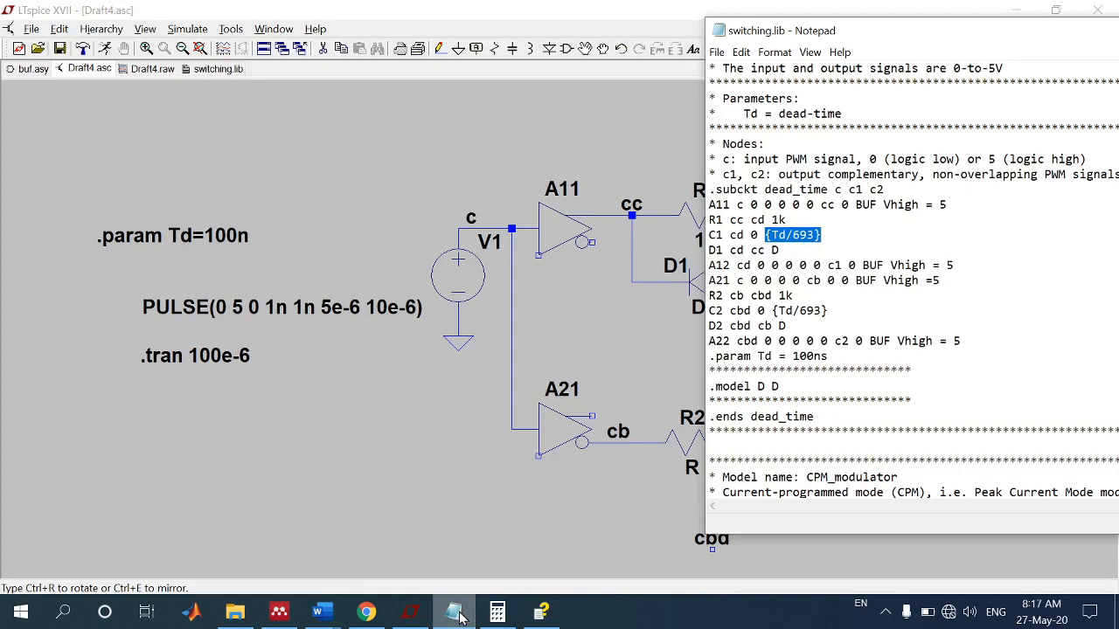
left_click(456, 616)
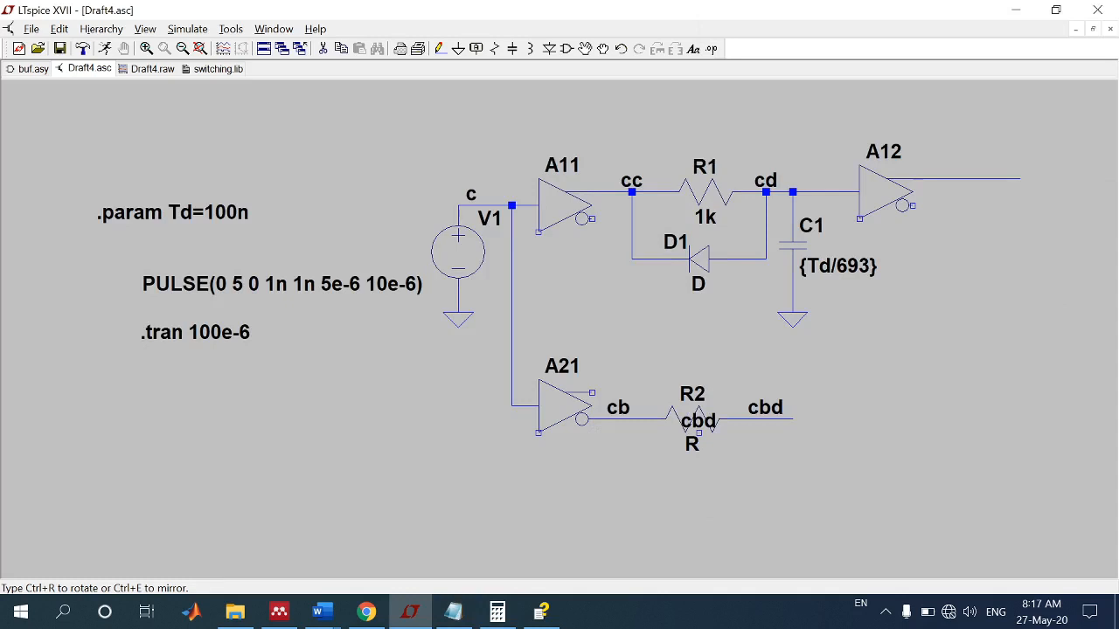
right_click(696, 423)
type("1k")
key("Return")
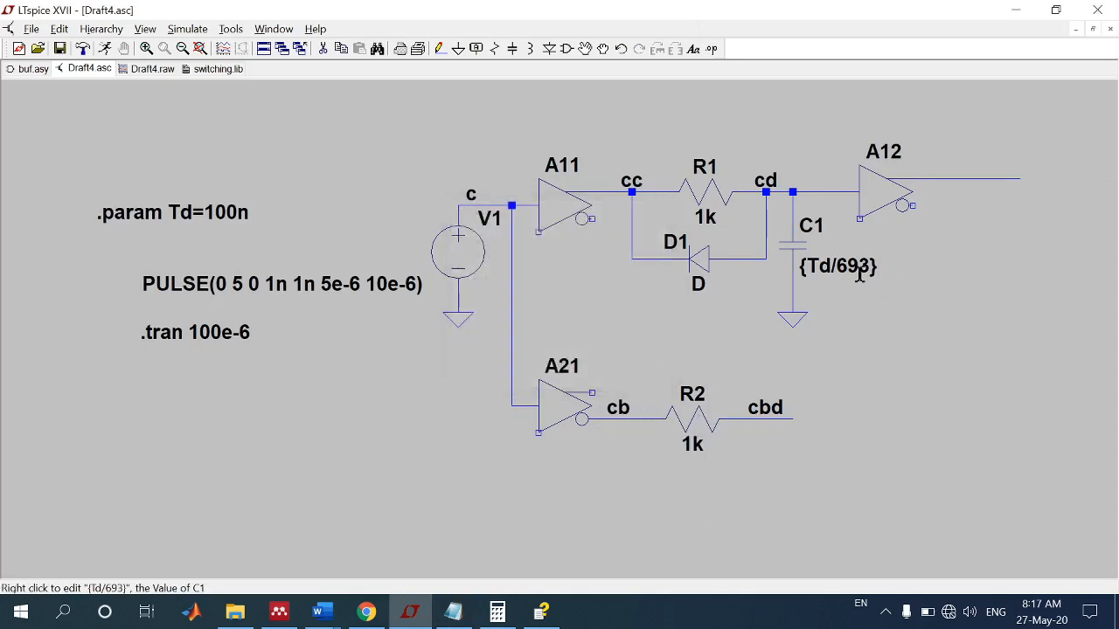
left_click(566, 48)
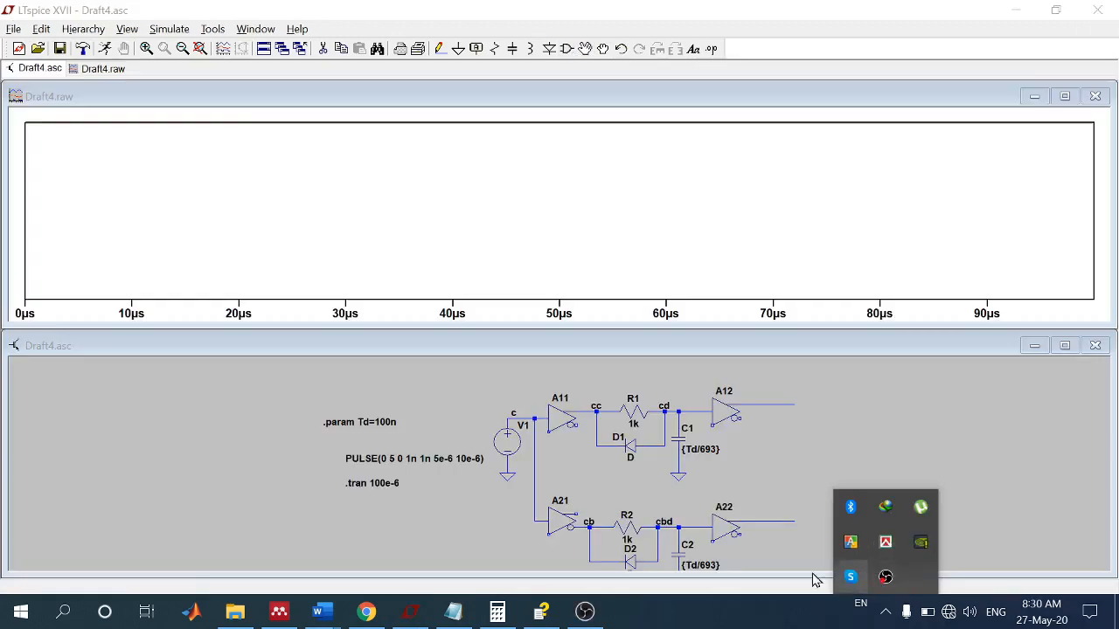
Step: Maximize the completed two-branch schematic and close the empty Draft4.raw waveform window
left_click(478, 356)
double_click(511, 348)
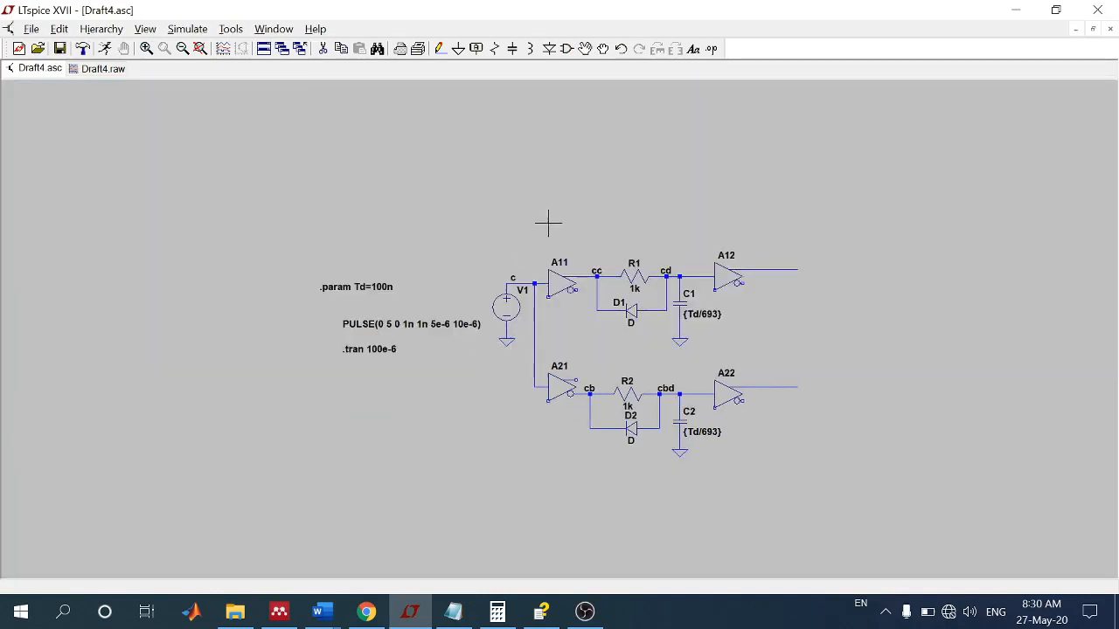
right_click(98, 74)
right_click(106, 74)
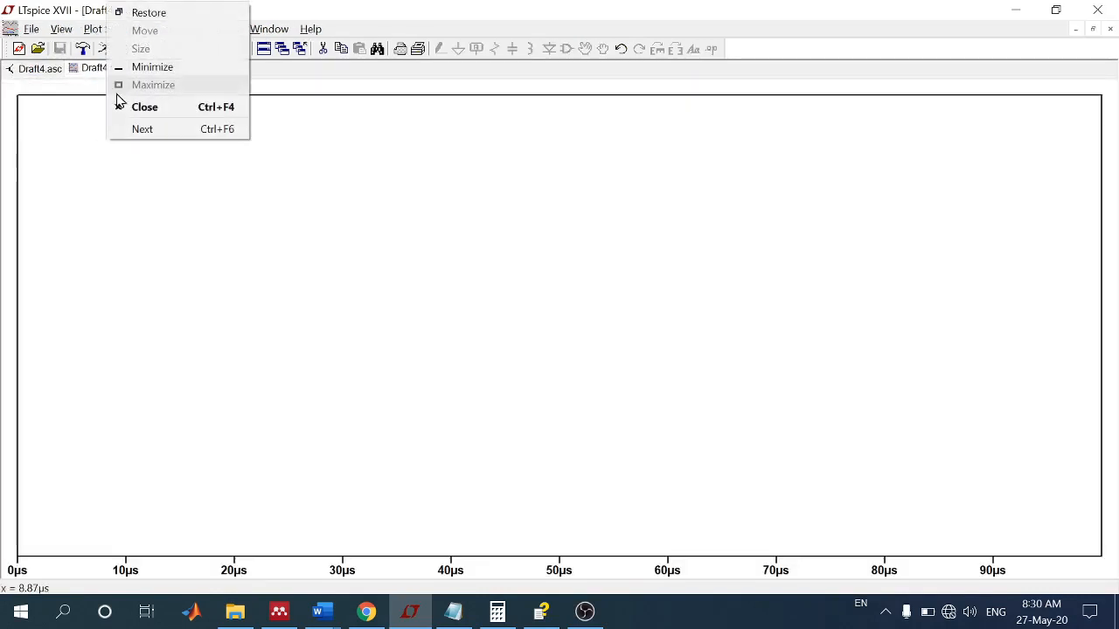
left_click(123, 110)
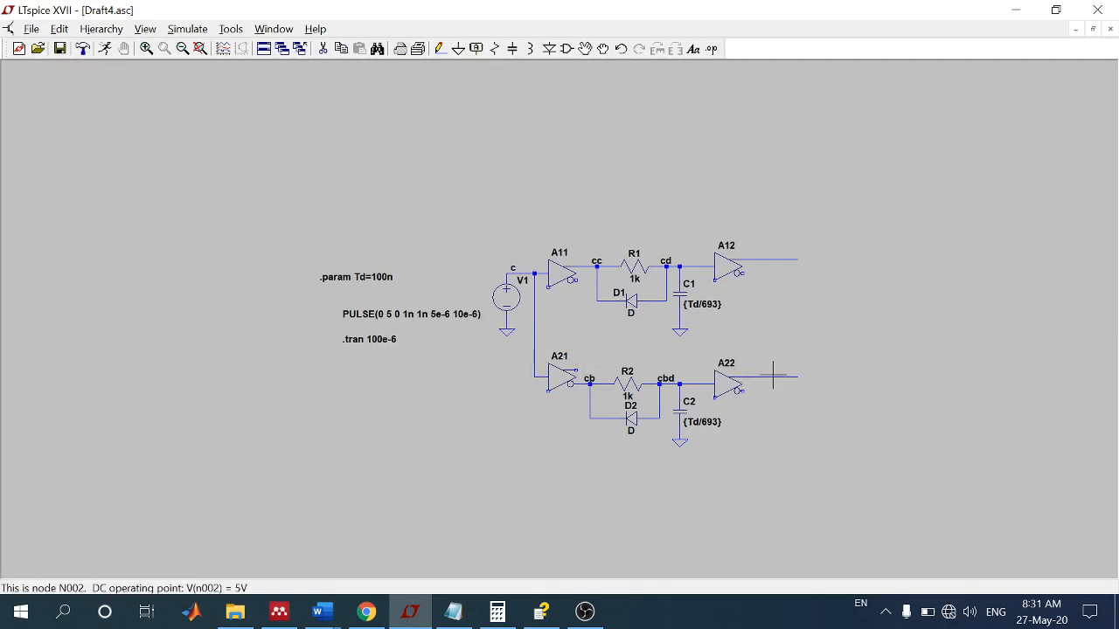
Step: Run the 100 µs transient simulation and add a second plot pane to the waveform window
left_click(194, 32)
left_click(199, 56)
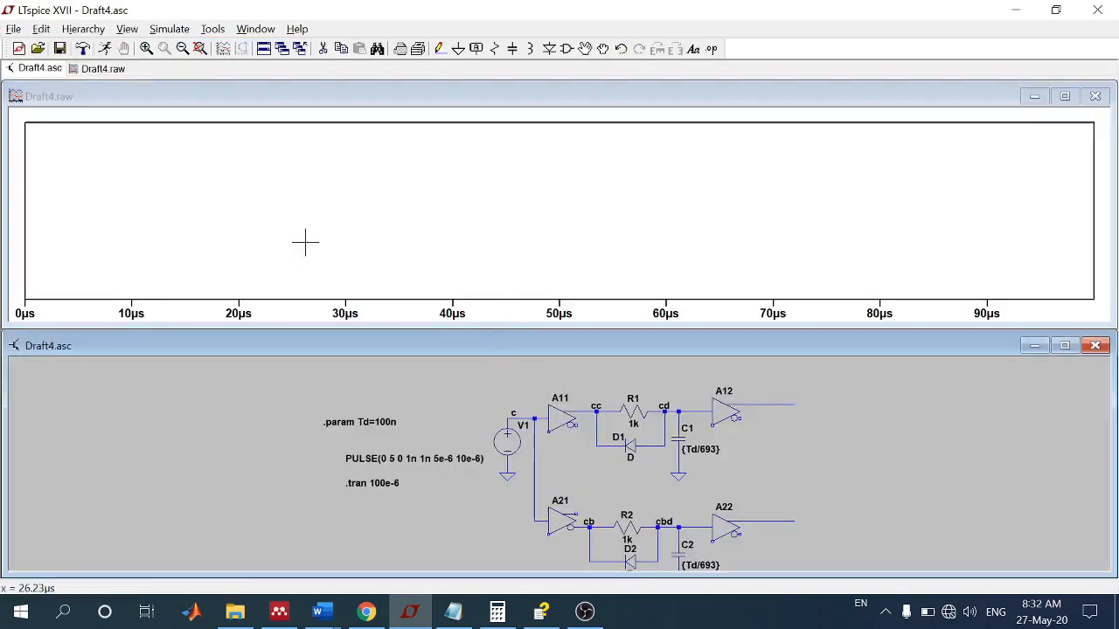
right_click(95, 132)
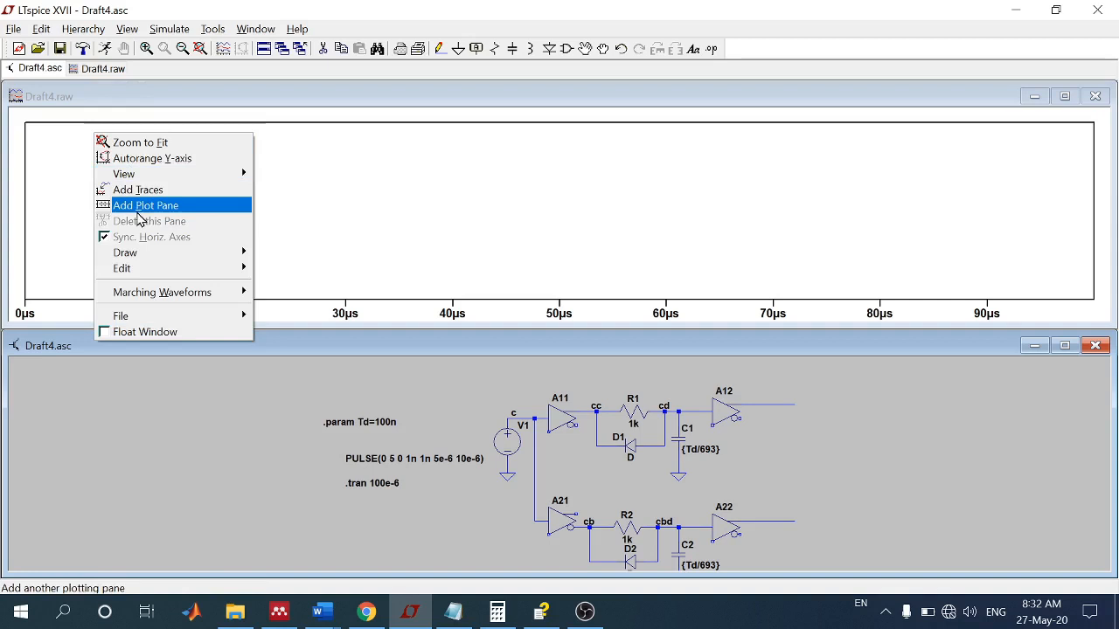
left_click(138, 210)
Step: Plot the input voltage V(c) in the upper pane and V(cb) in the lower pane
left_click(110, 145)
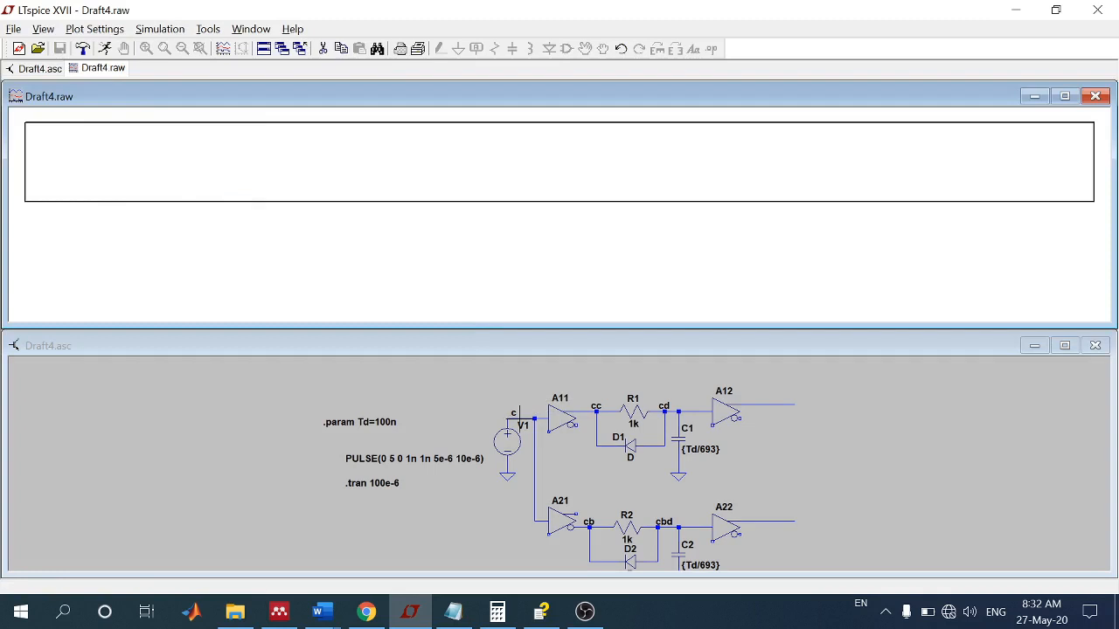
left_click(519, 416)
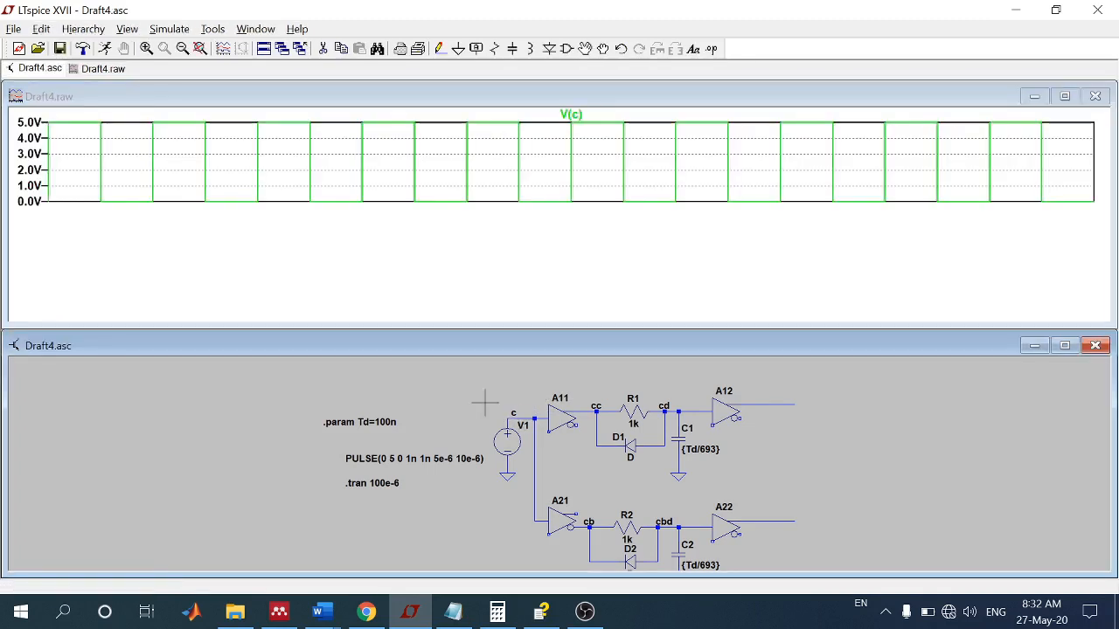
left_click(277, 291)
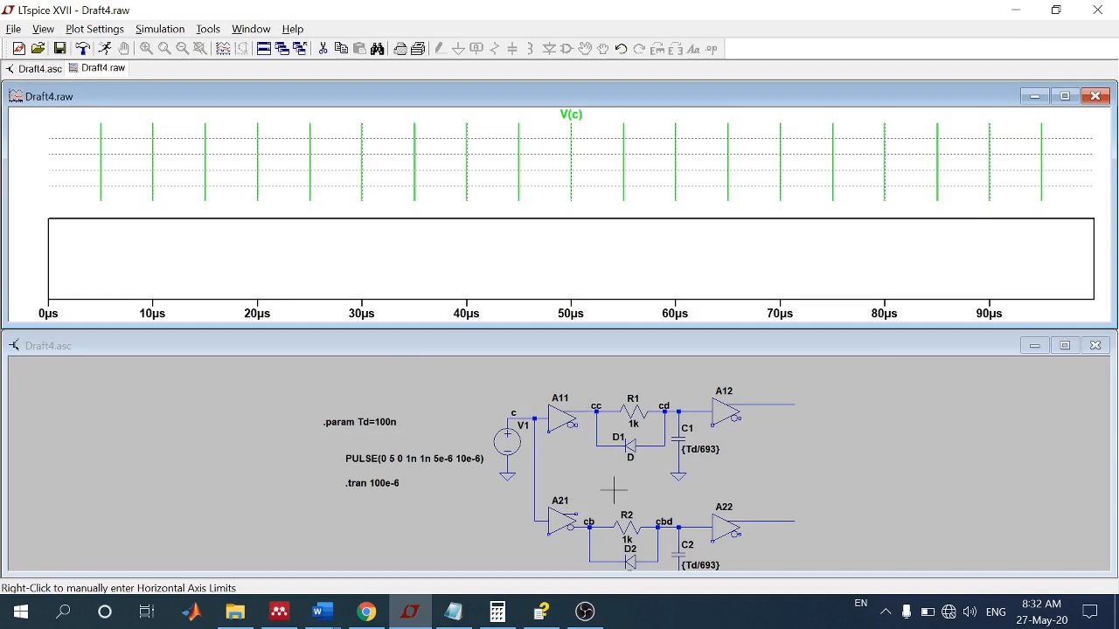
left_click(592, 527)
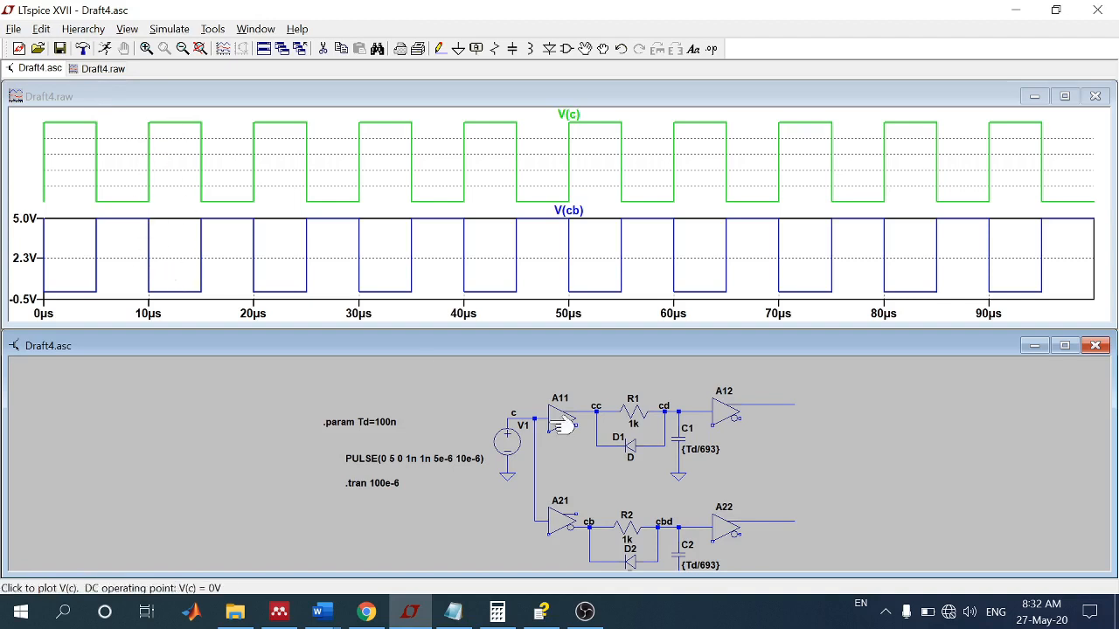
left_click(769, 518)
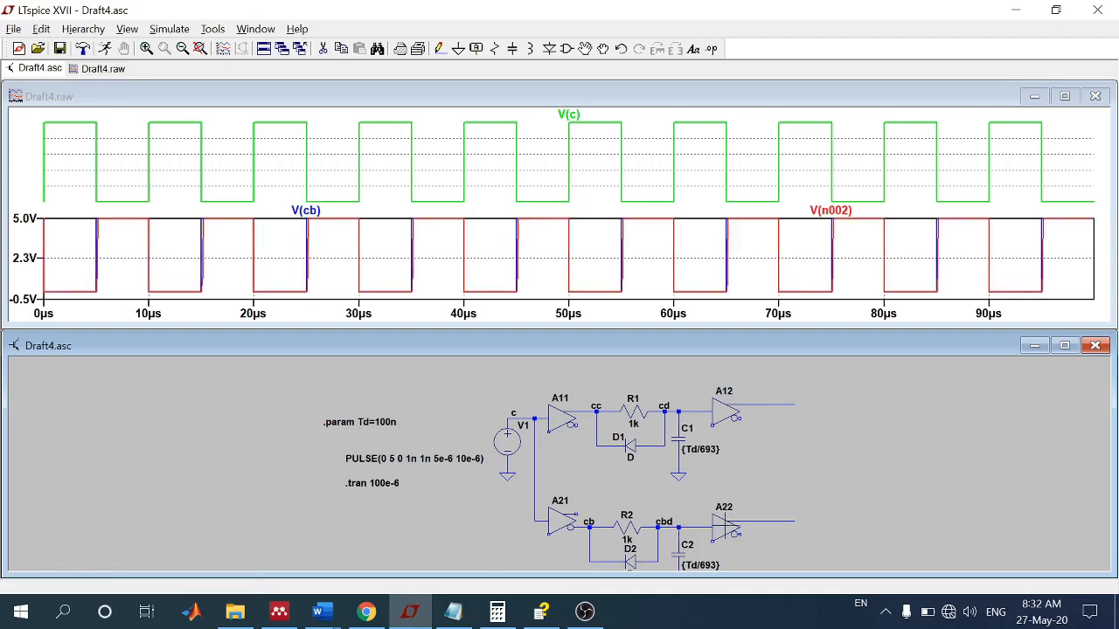
right_click(839, 216)
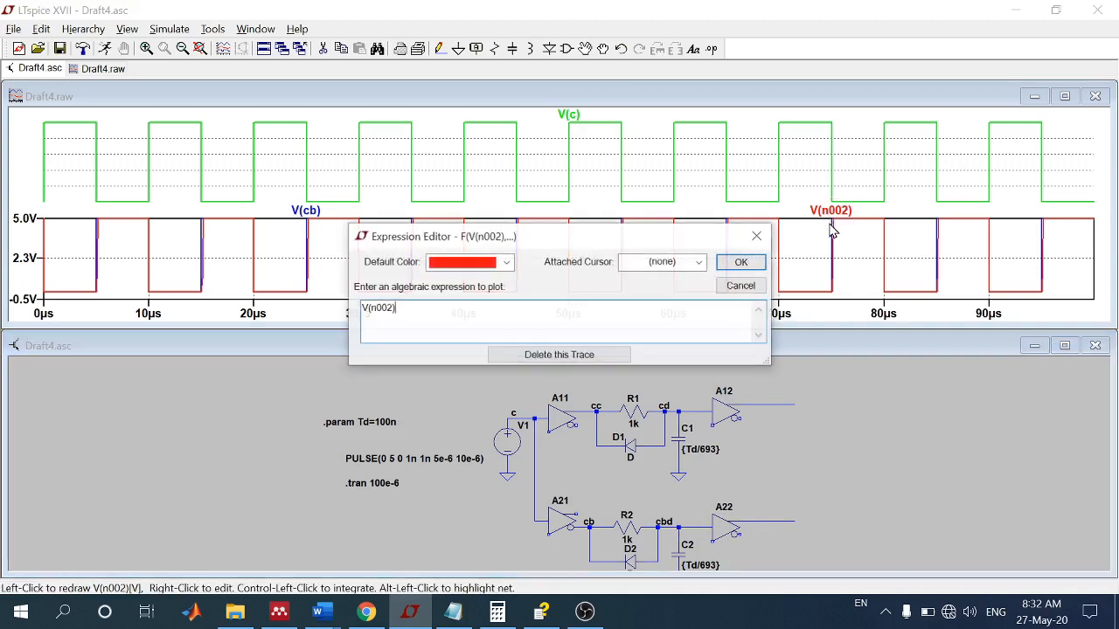
left_click(566, 353)
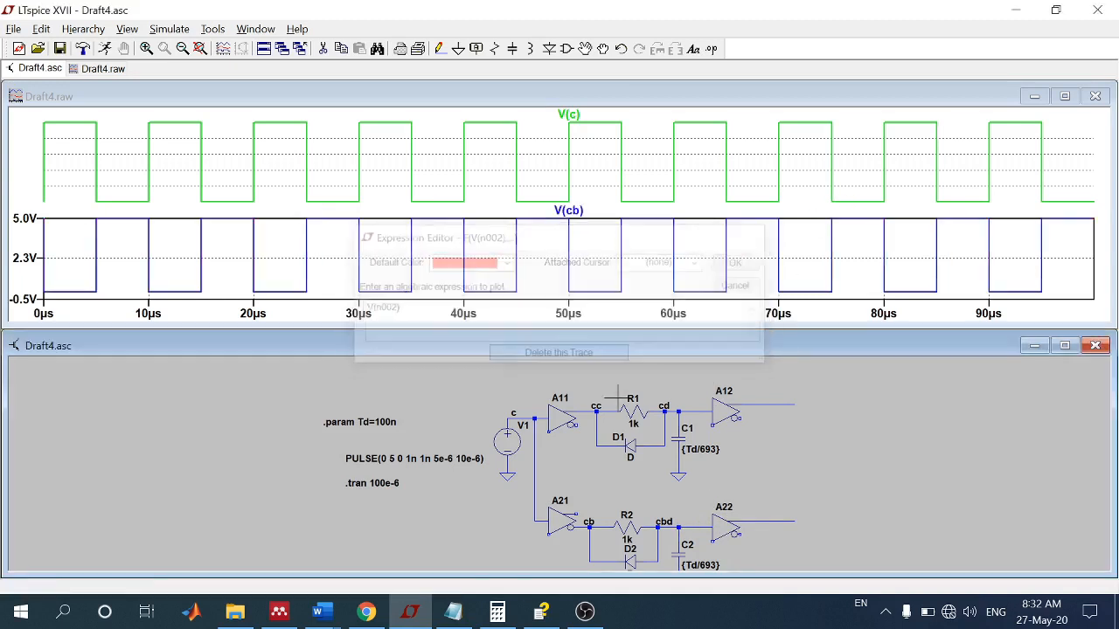
Step: Add V(cbd) beside V(cb) in the lower pane and examine the edge at 45 µs between about 42 and 47 µs
left_click(687, 524)
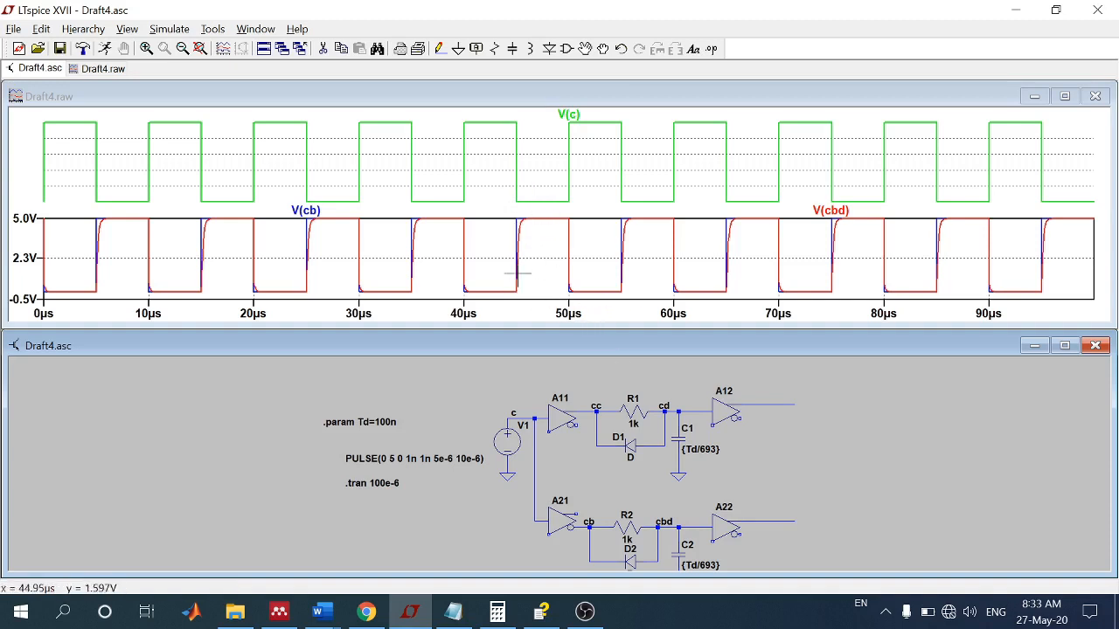
left_click_drag(532, 289, 485, 199)
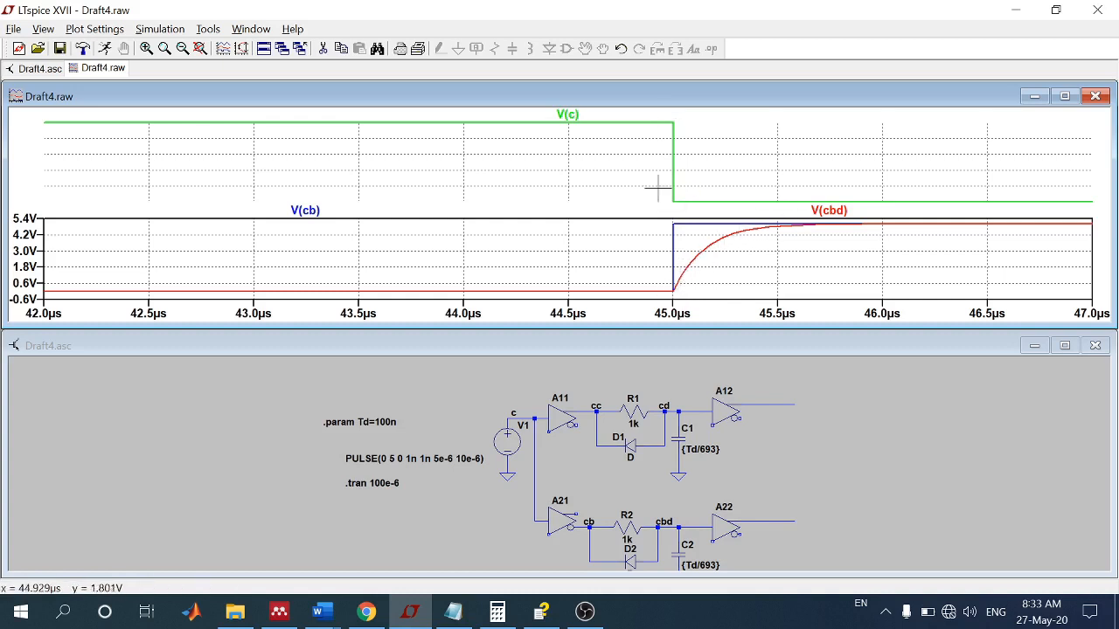
Step: Replace the lower pane's traces with the output voltages of buffers A12 and A22
left_click(764, 521)
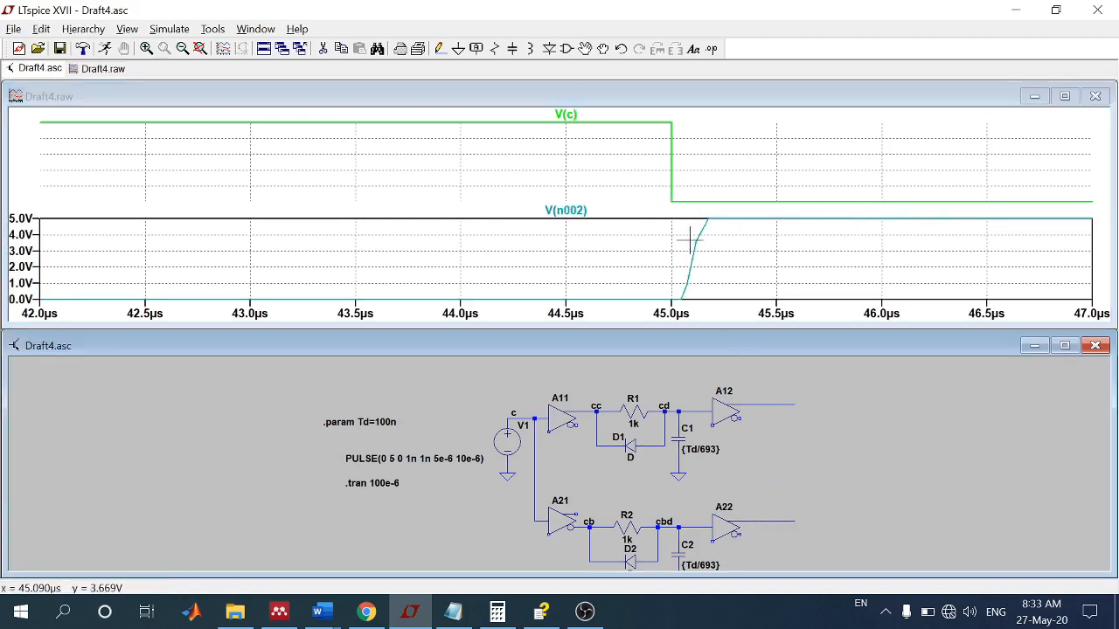
left_click(750, 401)
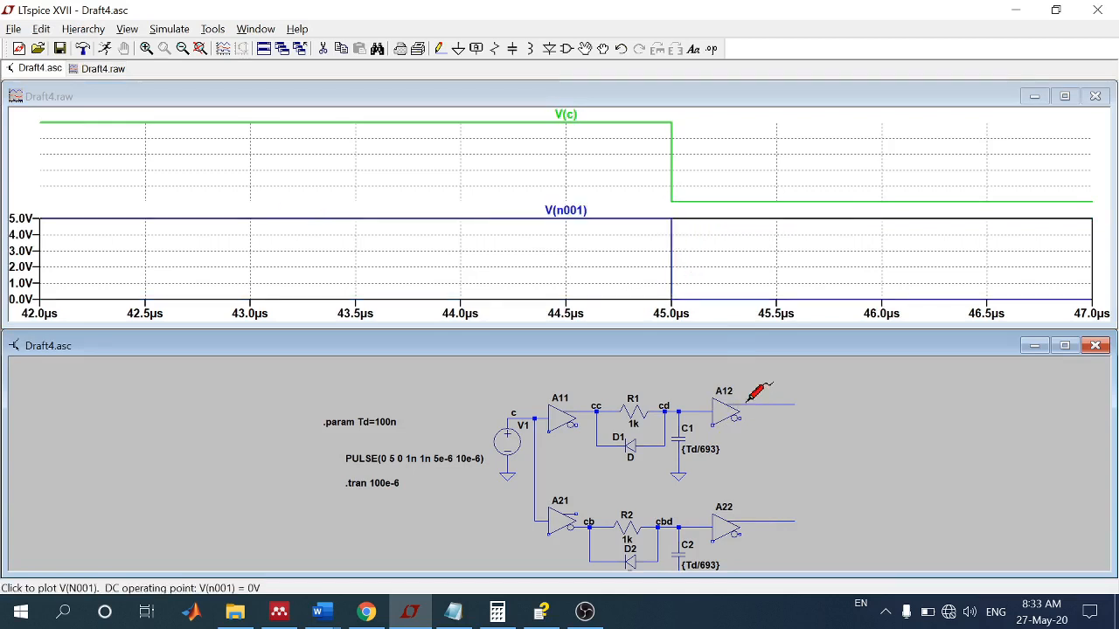
left_click(777, 521)
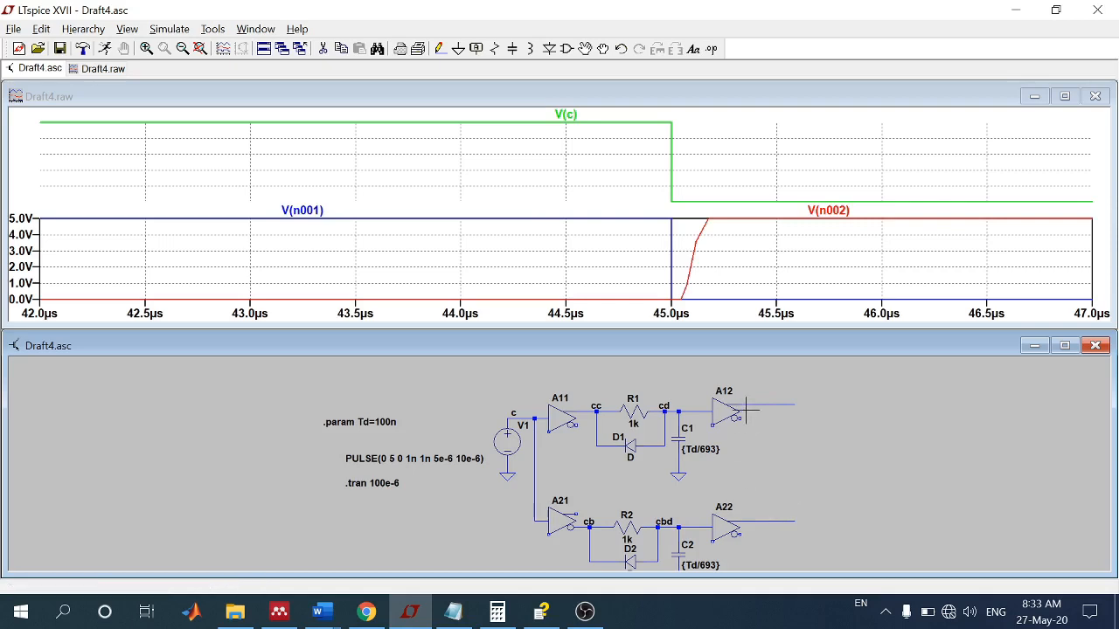
Step: Fit the full simulation time in the plot and delete the V(c) pane, keeping only the two buffer output traces
right_click(553, 240)
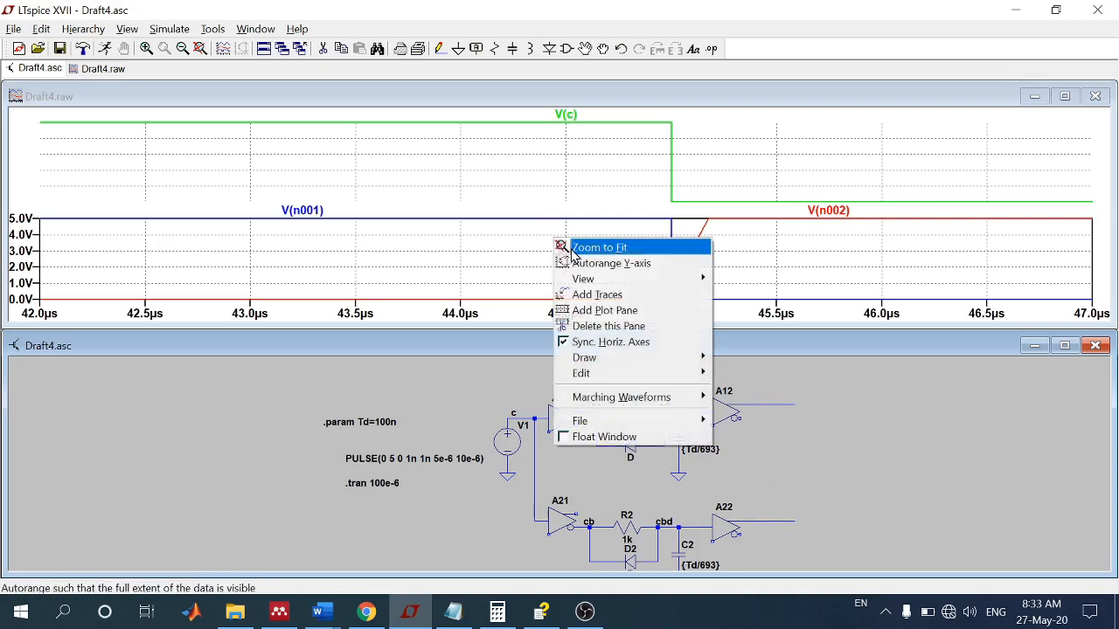
left_click(579, 245)
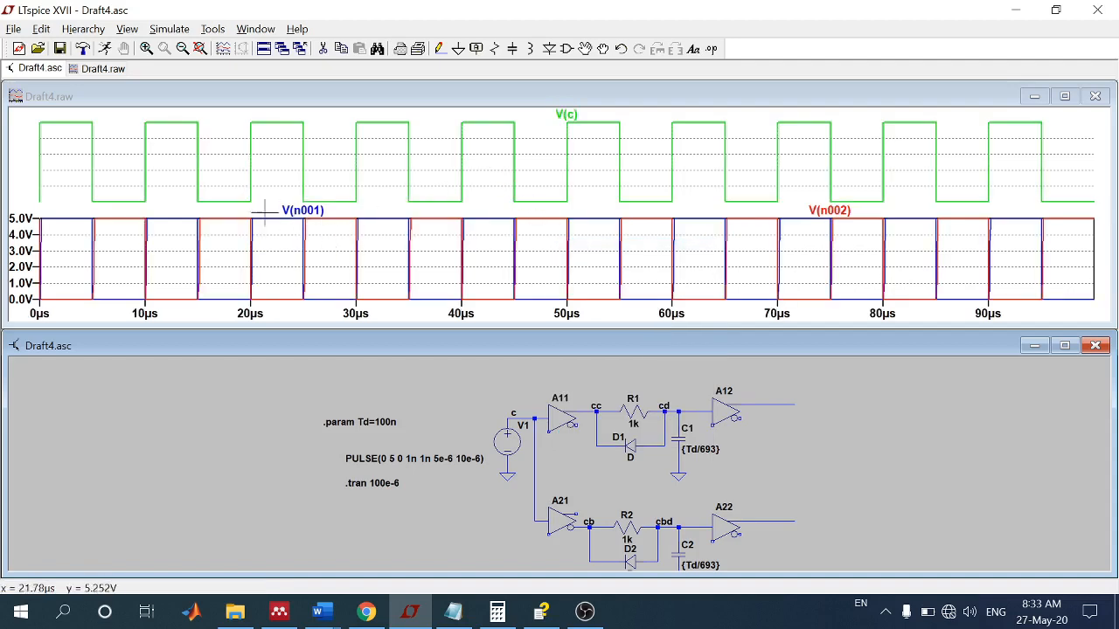
right_click(162, 127)
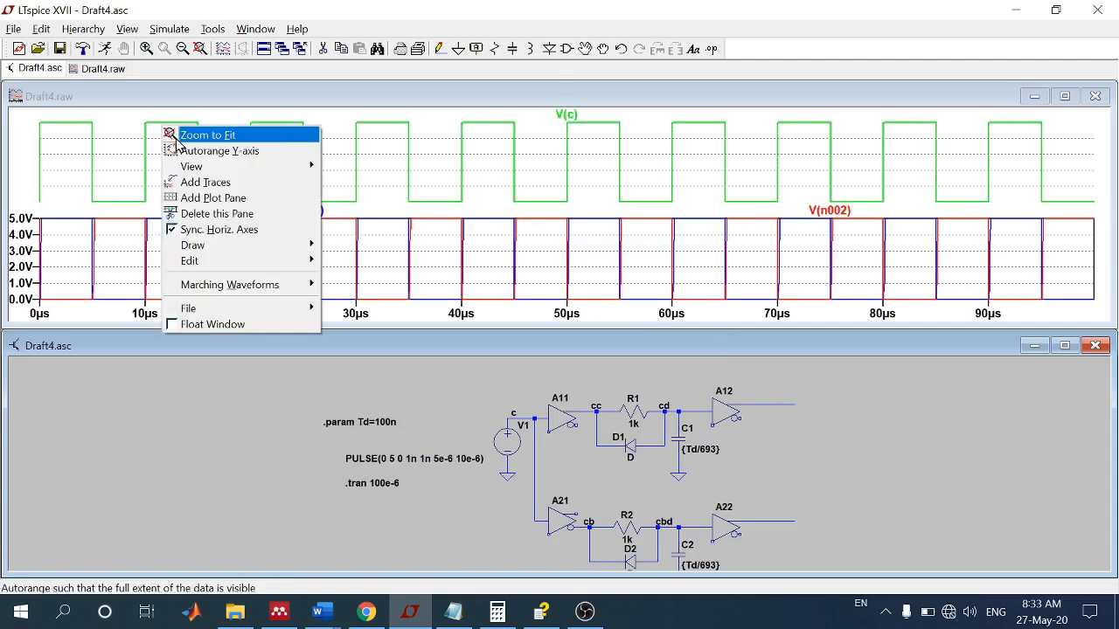
left_click(184, 217)
Step: Examine the dead time between the A12 and A22 outputs at the 10 µs transition, narrowing the range to about 9.6–11.4 µs
left_click_drag(109, 113, 433, 219)
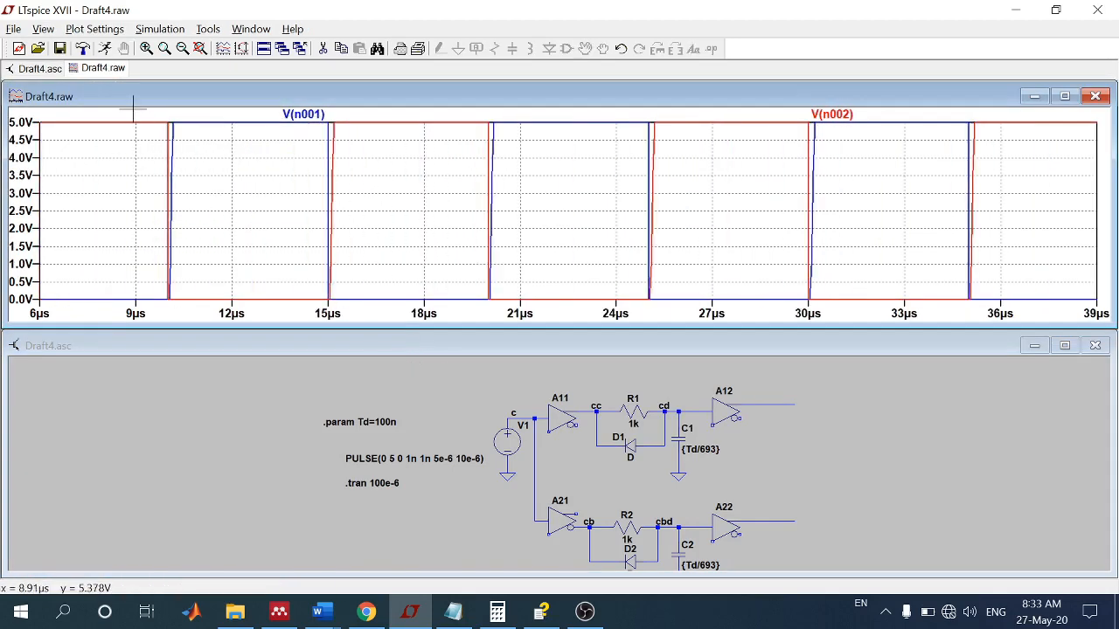
left_click_drag(138, 112, 650, 346)
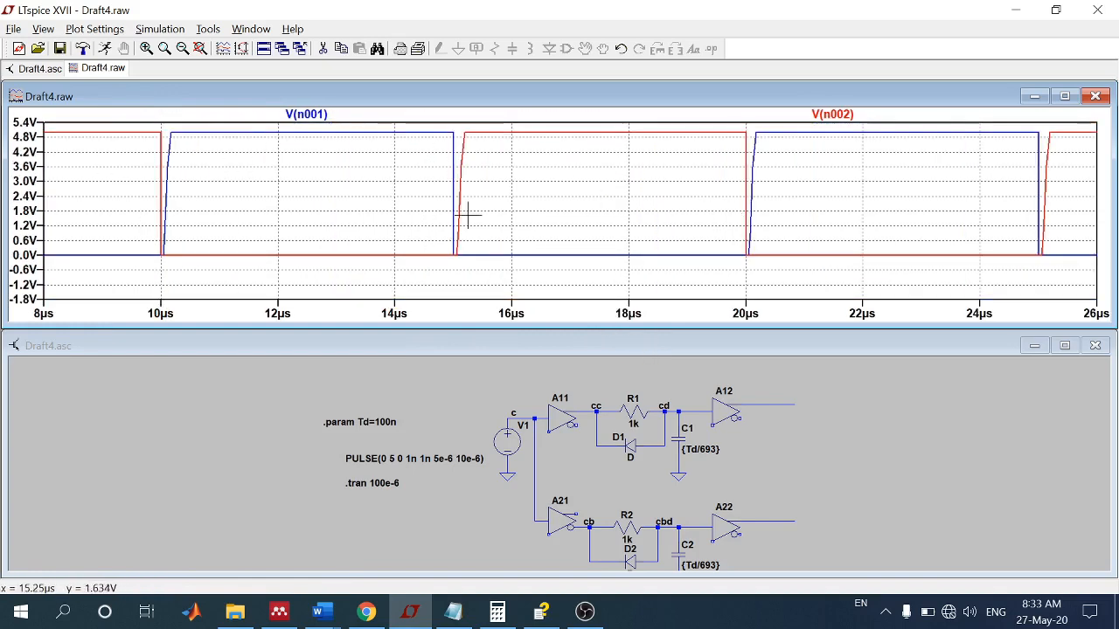
left_click_drag(140, 129, 234, 287)
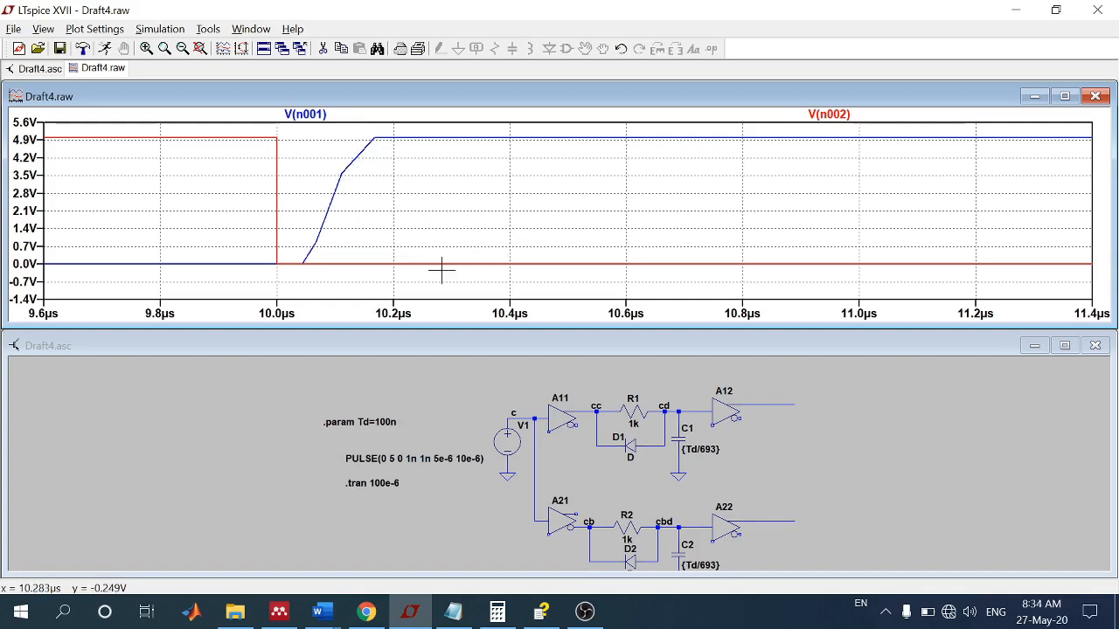
Step: Place the Draft4 schematic window and the switching.lib Notepad window side by side so circuit and netlist can be compared
left_click(763, 357)
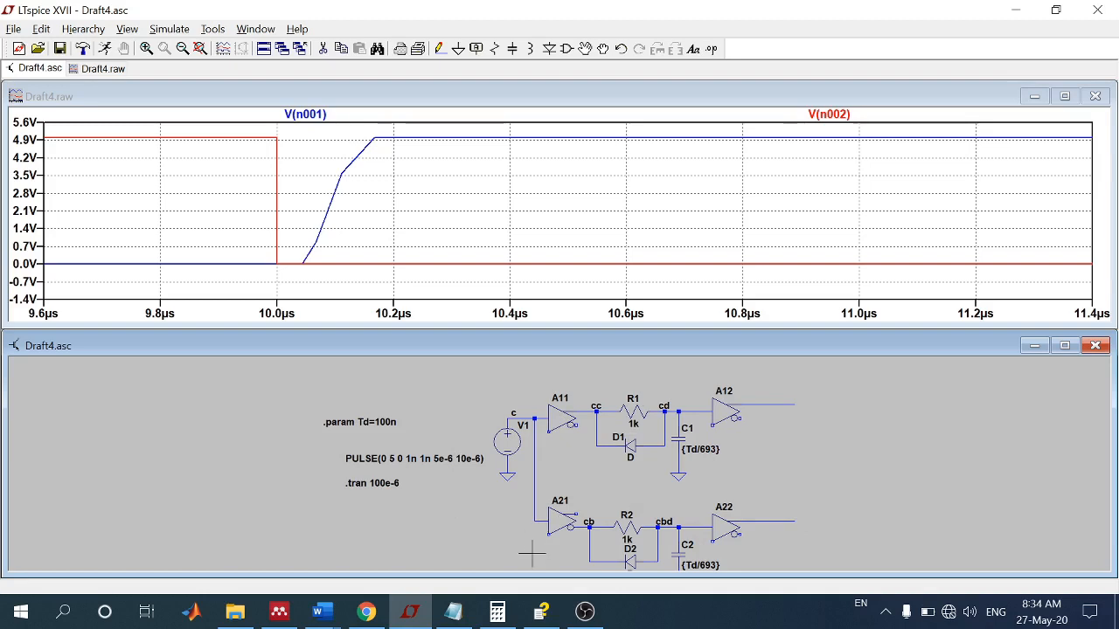
left_click(453, 611)
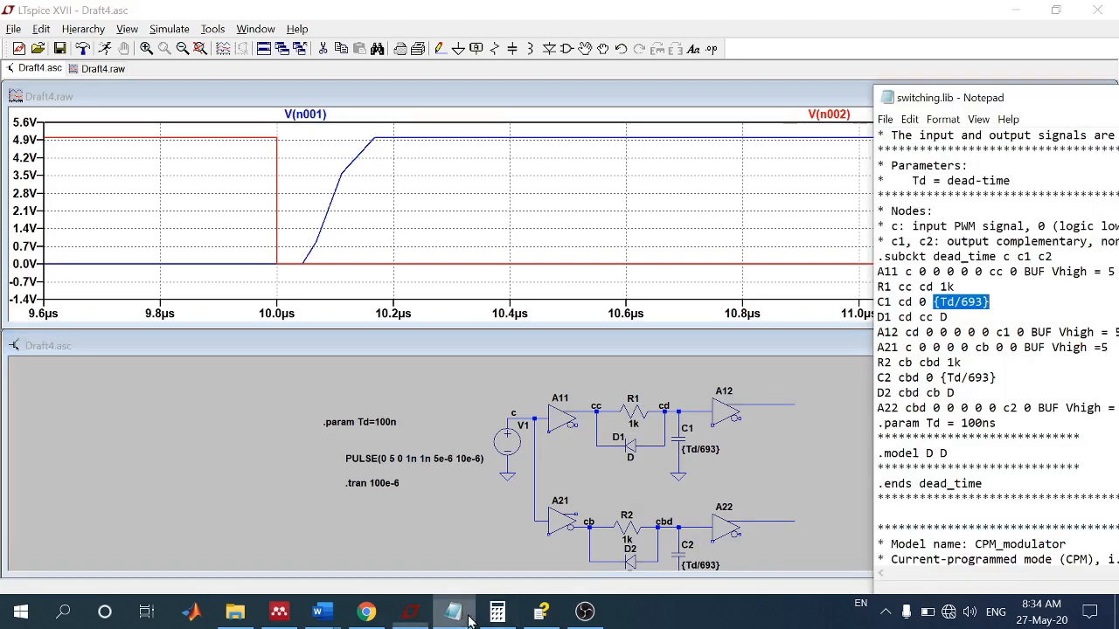
left_click_drag(936, 105, 700, 99)
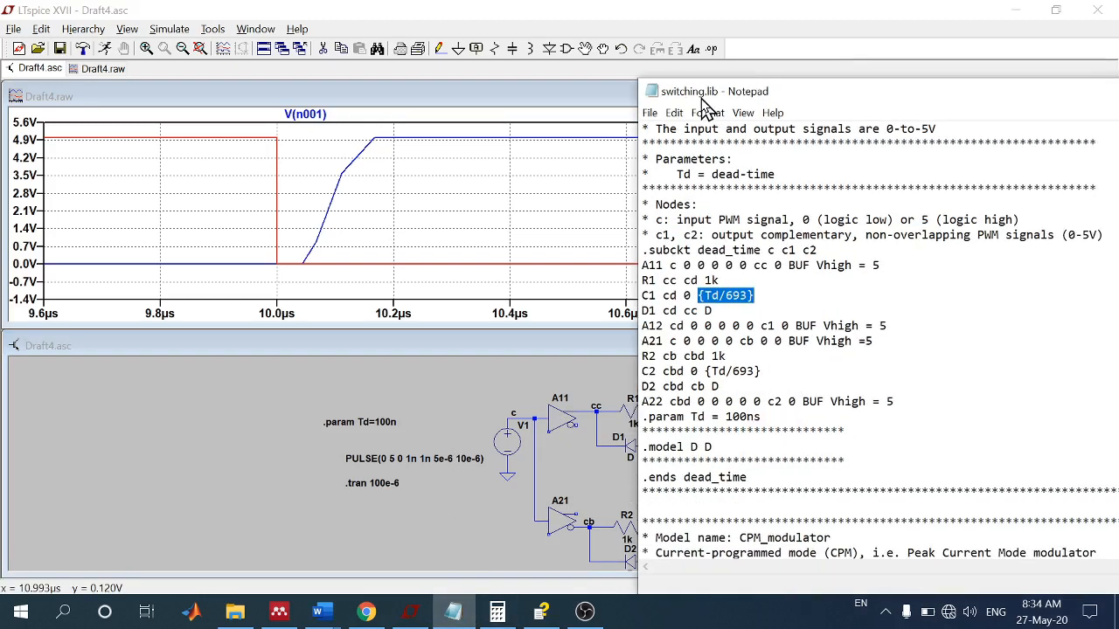
left_click_drag(535, 343, 126, 126)
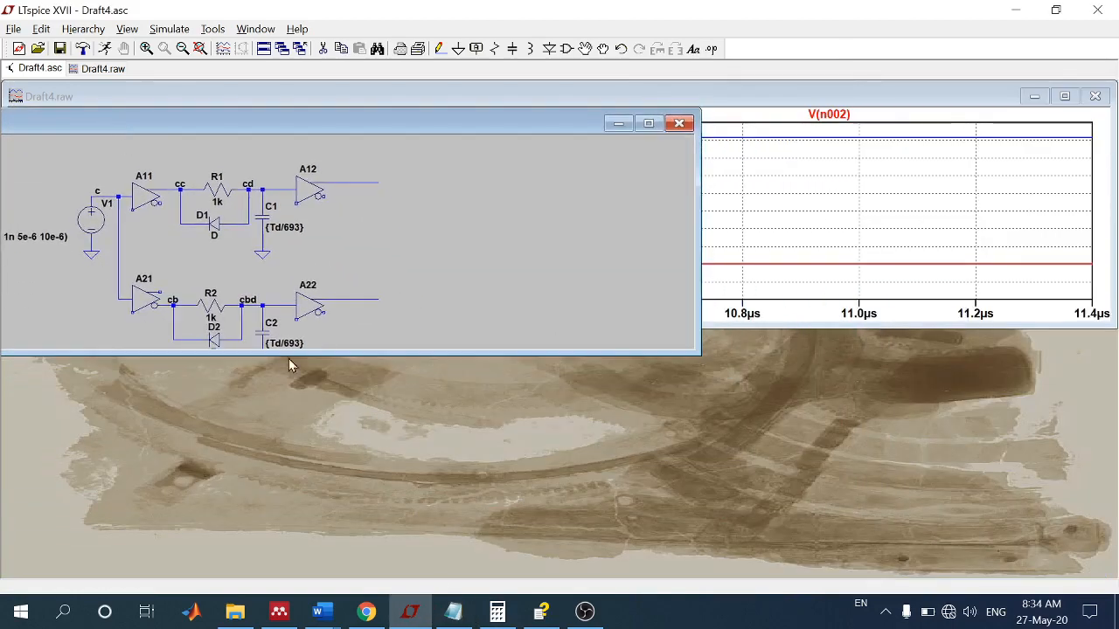
left_click(453, 612)
left_click_drag(520, 100, 424, 86)
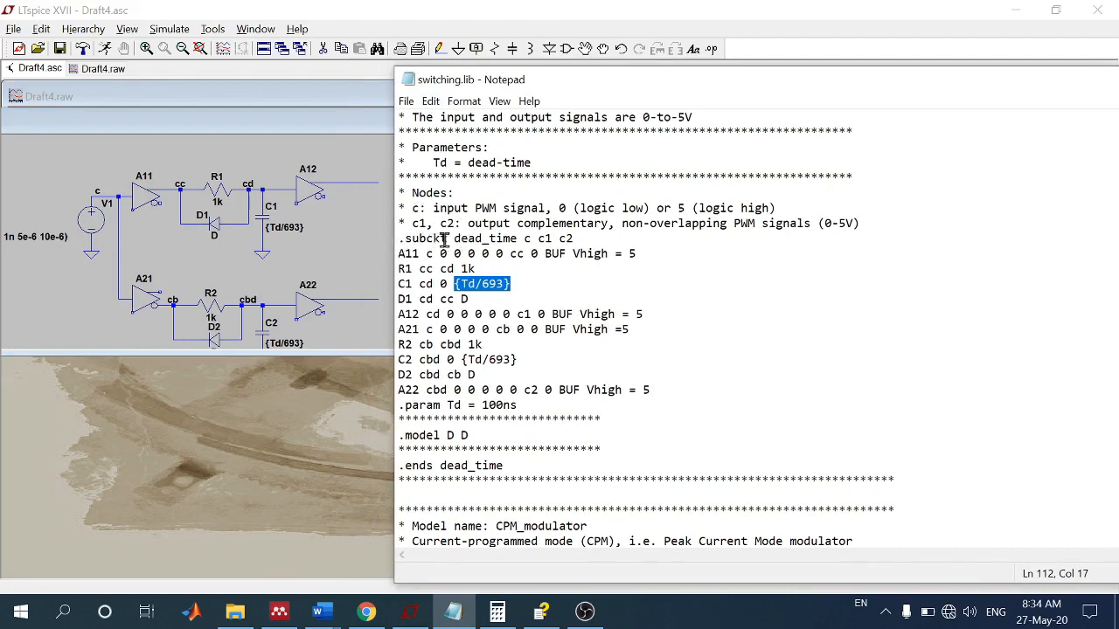
Step: Examine the dead_time .subckt line's nodes and the A11 buffer line in switching.lib, comparing its input and output nodes with the schematic
left_click_drag(454, 238, 574, 240)
left_click(540, 240)
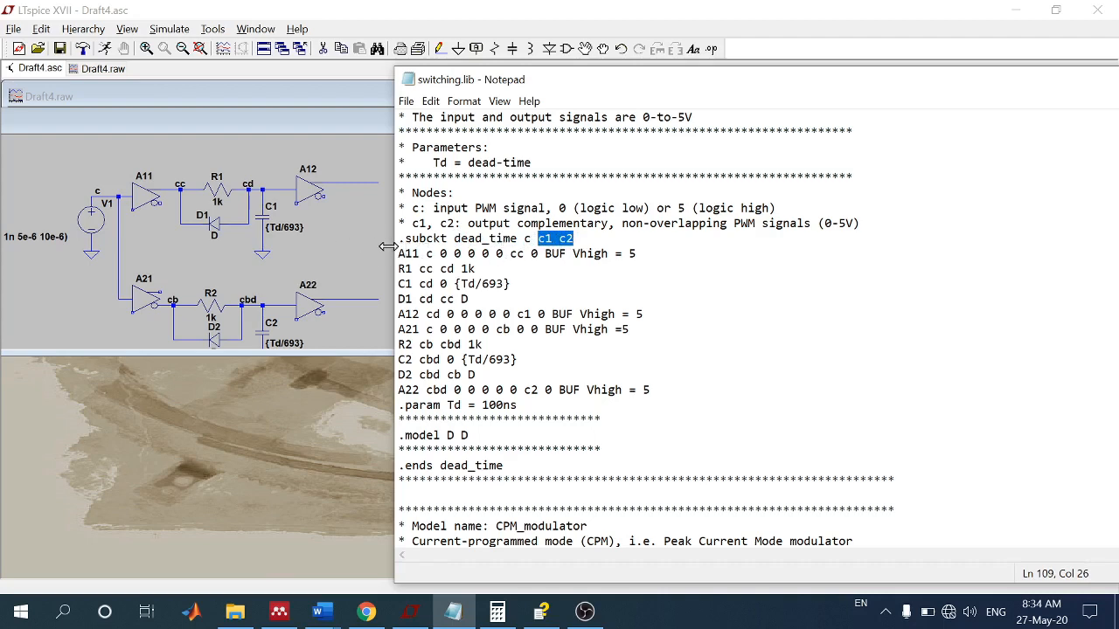
left_click(426, 253)
left_click(418, 254)
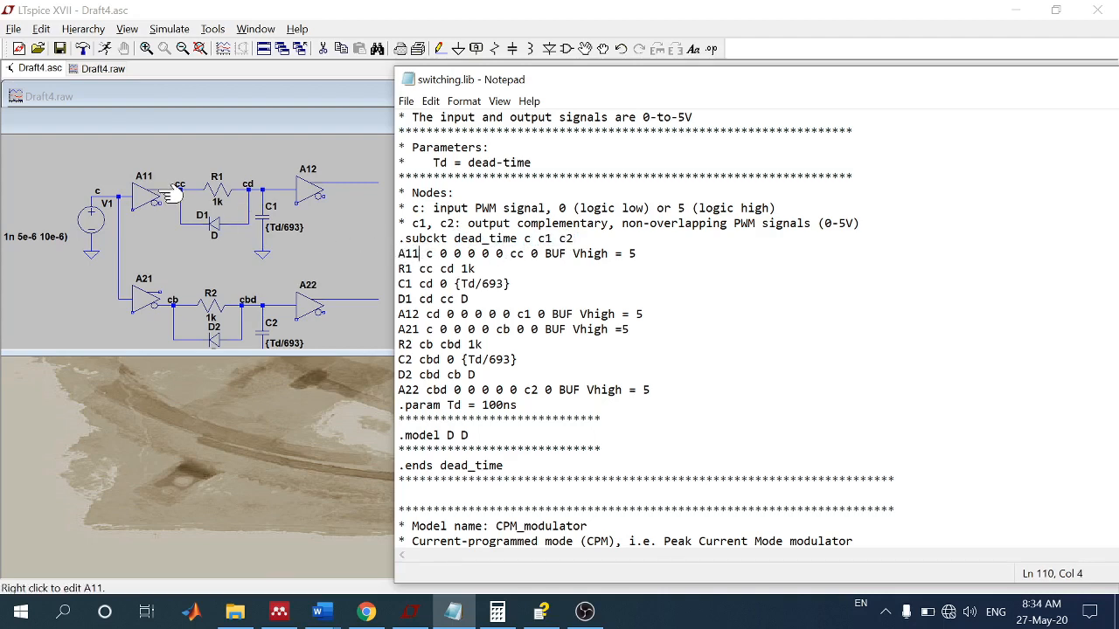
left_click(412, 255)
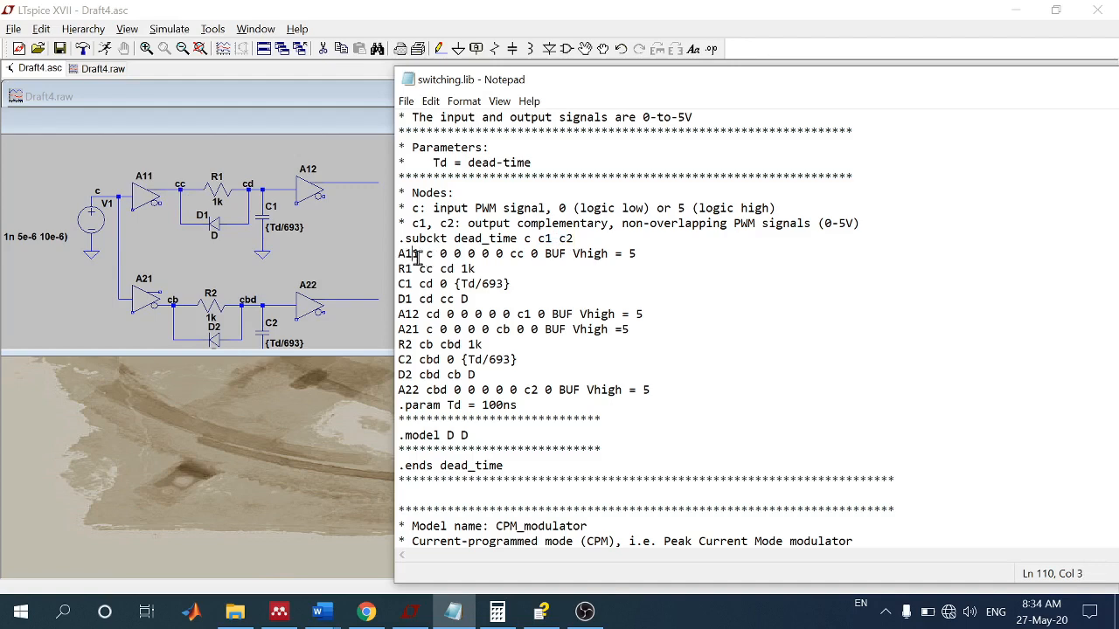
key("Left")
left_click_drag(454, 249, 530, 253)
left_click_drag(441, 253, 426, 255)
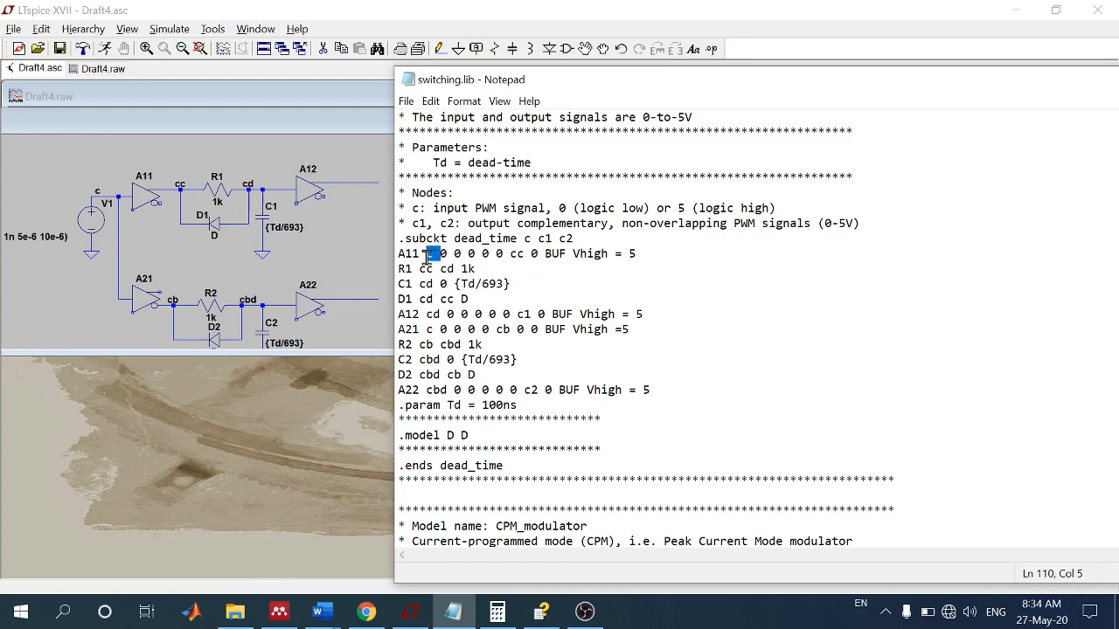
left_click_drag(511, 255, 525, 259)
left_click(522, 260)
Step: Check the SpiceLine attribute of buffer A11 in the schematic against the library's Vhigh setting
right_click(136, 206)
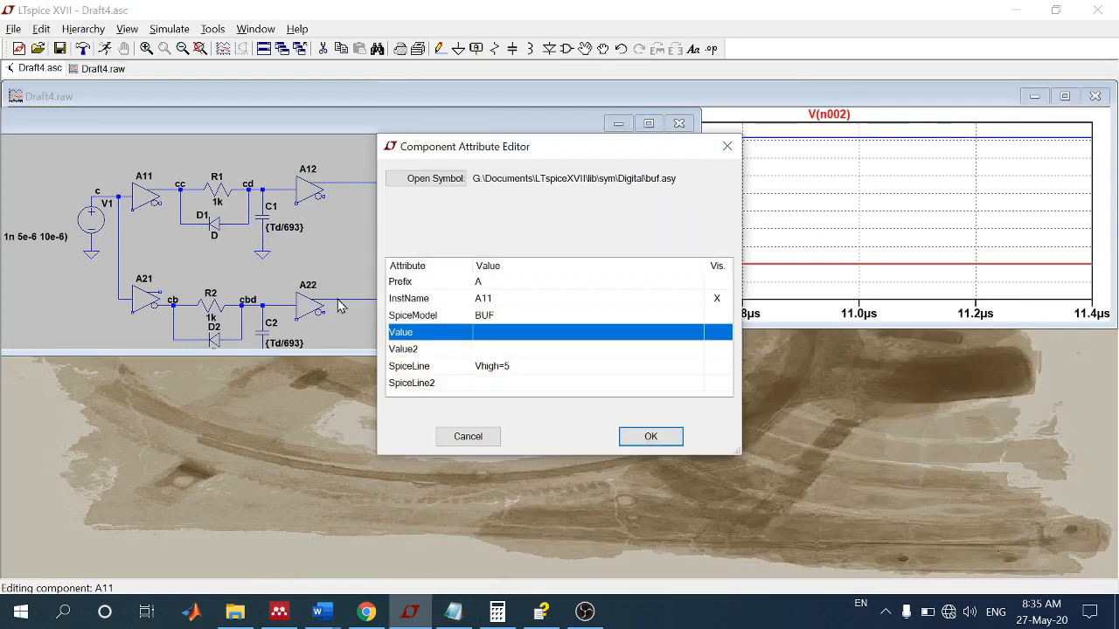
left_click(485, 369)
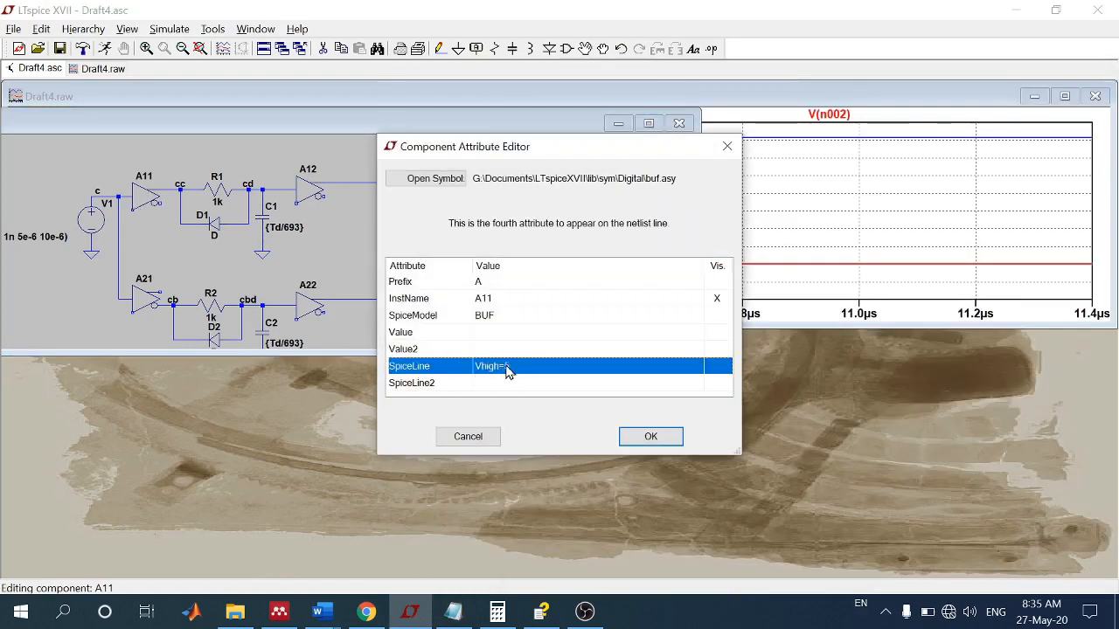
left_click(651, 435)
Step: Return to switching.lib in Notepad and compare the R1, C1 and D1 netlist lines with the upper branch of the schematic
left_click(453, 612)
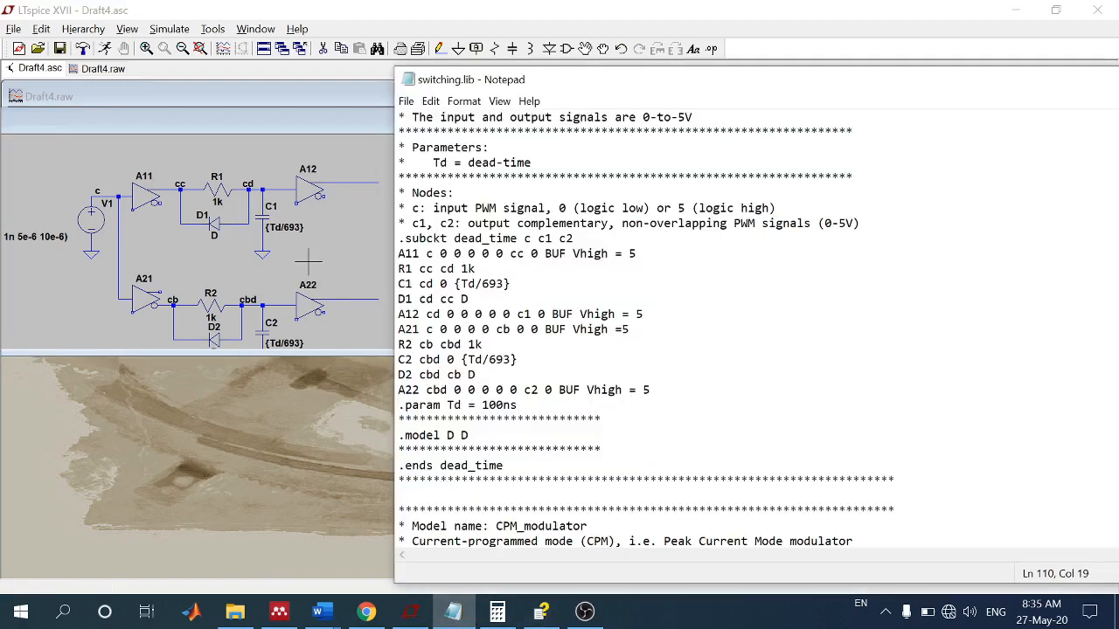
left_click(418, 270)
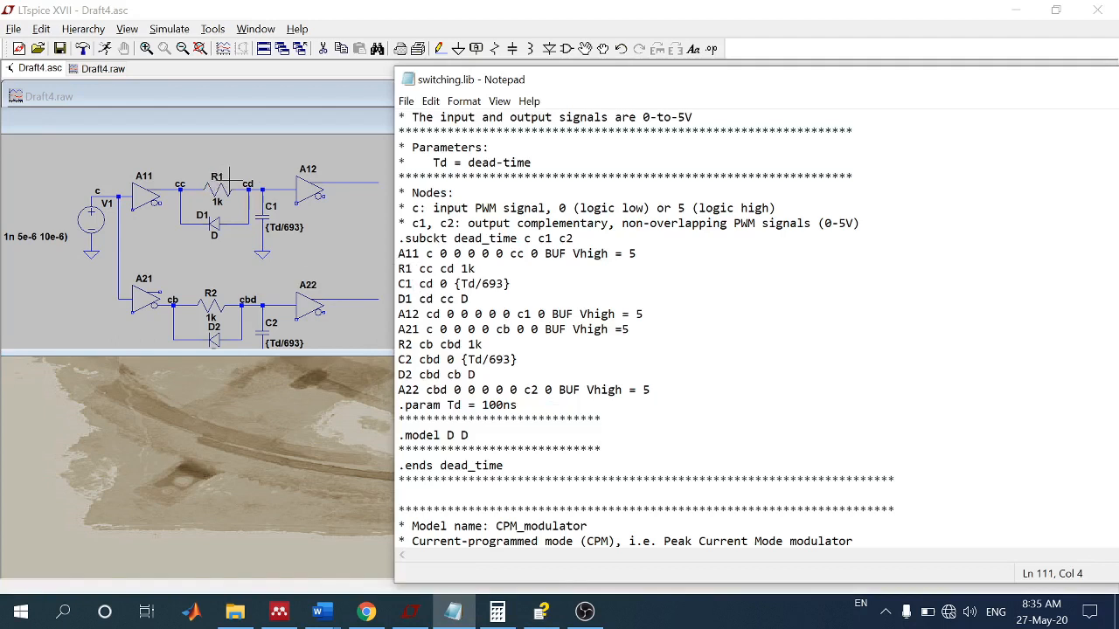
left_click(473, 270)
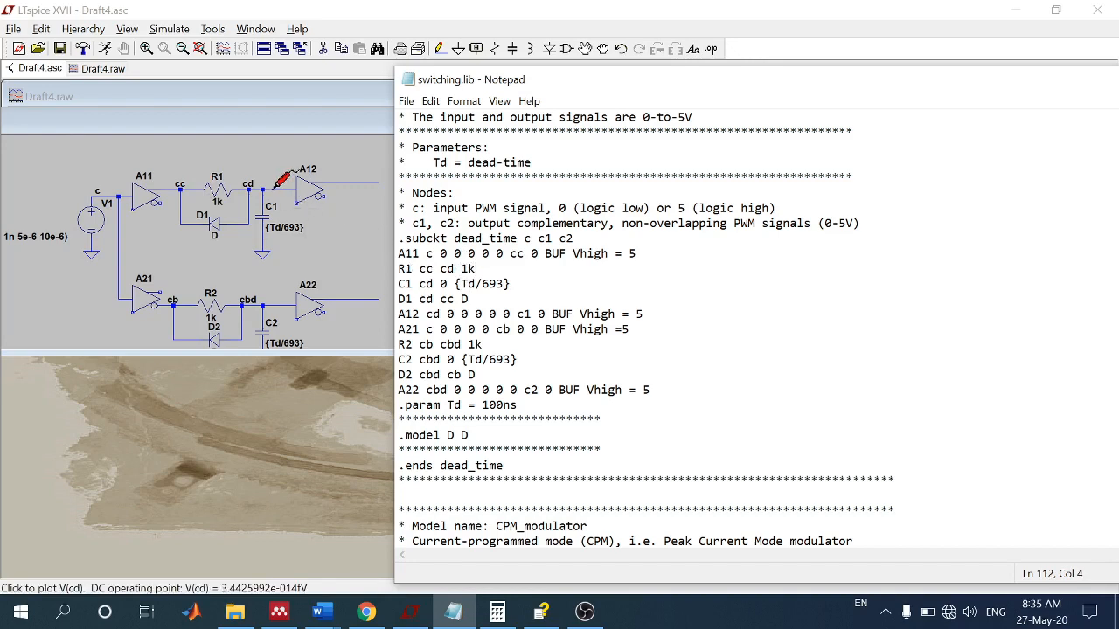
left_click(440, 284)
left_click(472, 285)
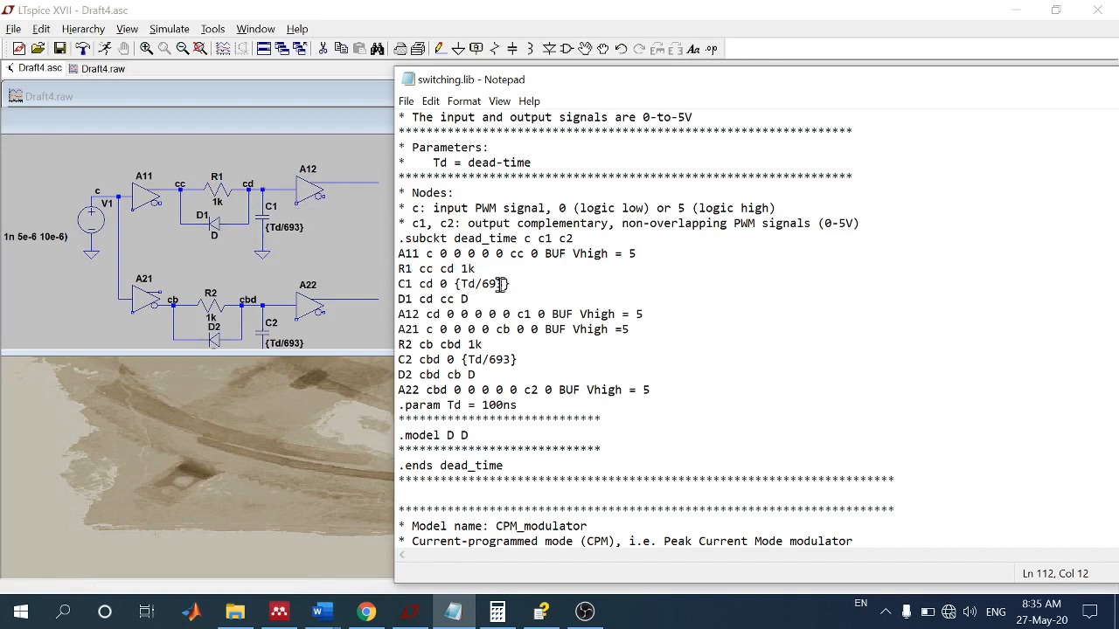
left_click(411, 298)
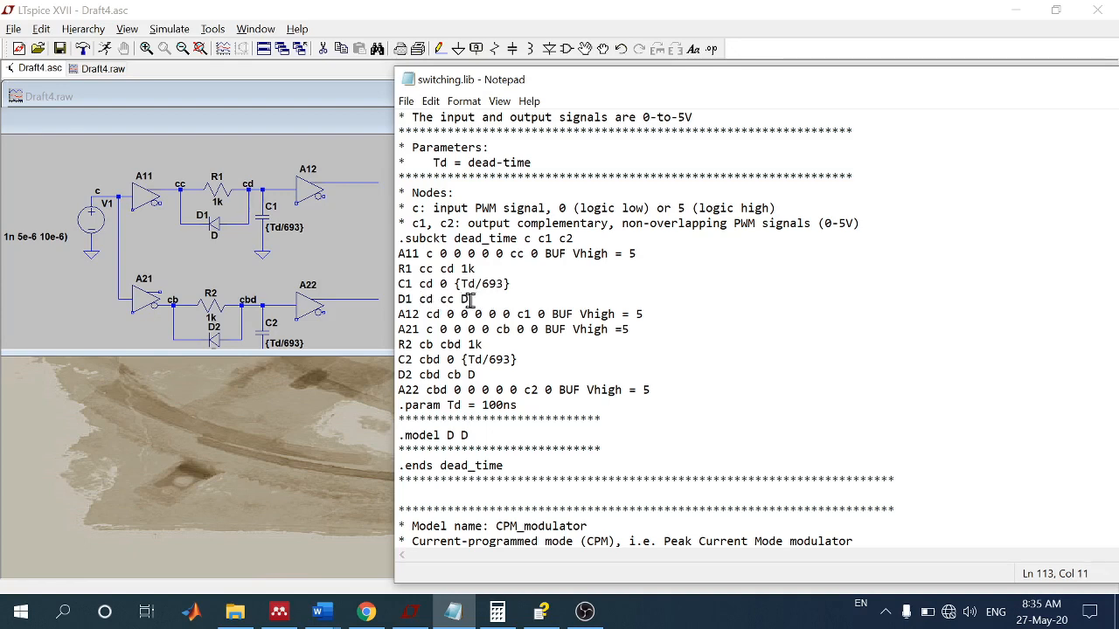
left_click_drag(471, 299, 462, 299)
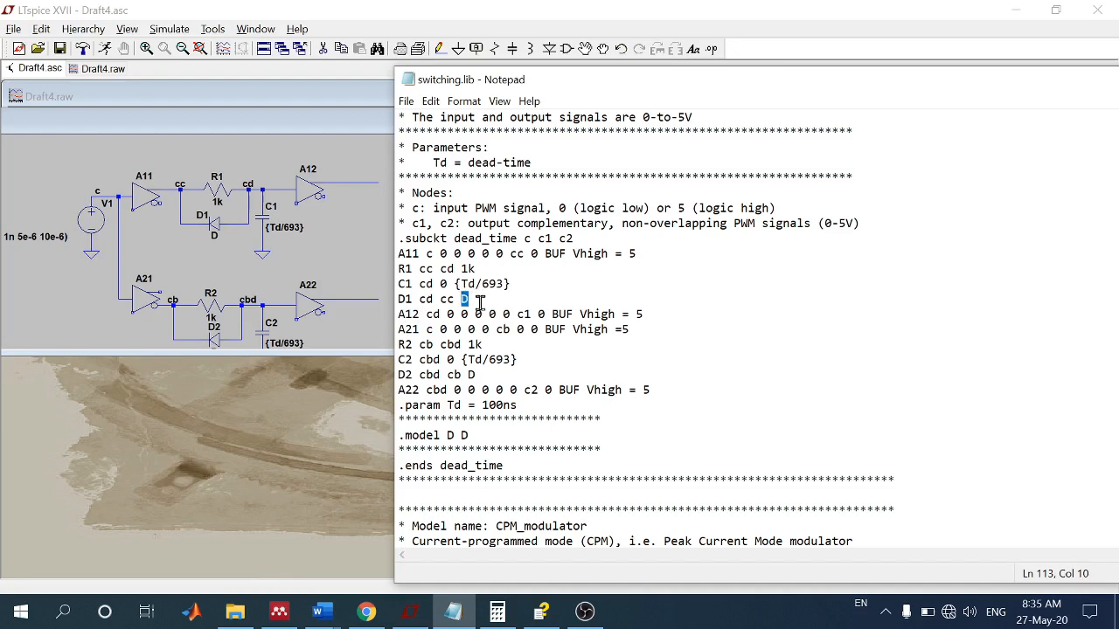
Step: Compare the A12 and A21 buffer lines in switching.lib with the schematic, checking their input nodes, output nodes and Vhigh setting
left_click(419, 316)
left_click_drag(518, 317, 529, 316)
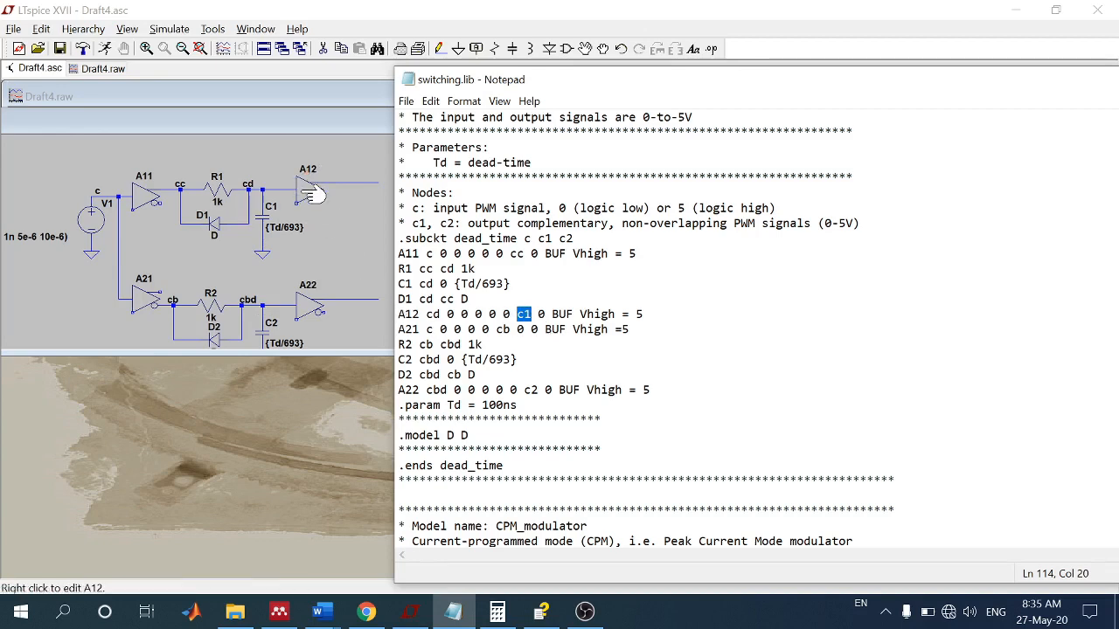
left_click(530, 314)
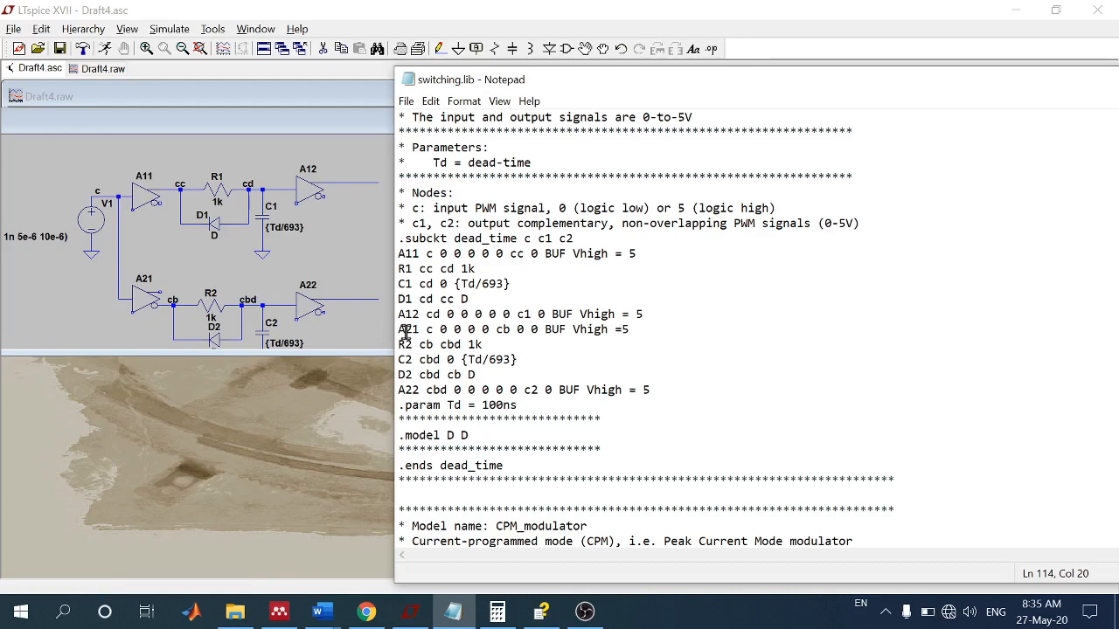
left_click_drag(400, 330, 416, 329)
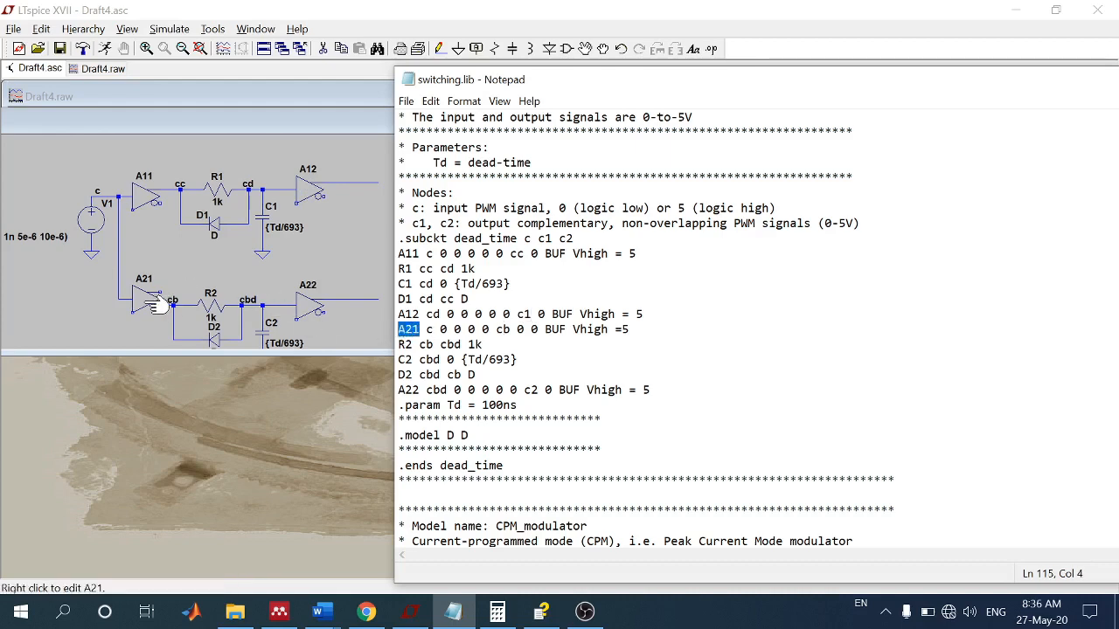
left_click_drag(513, 330, 505, 329)
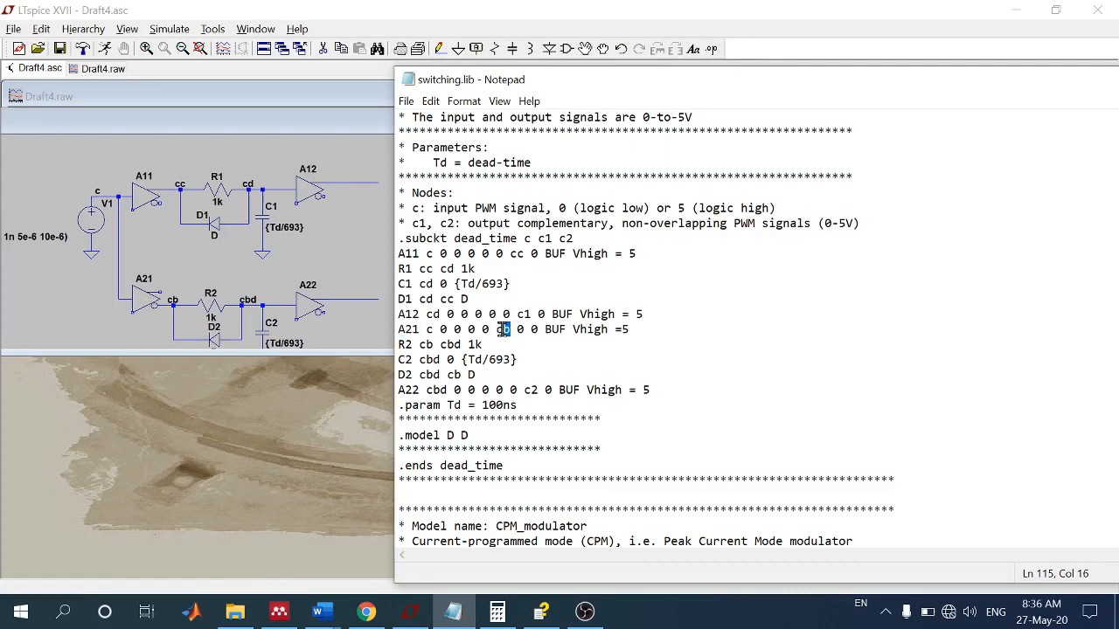
mouse_move(511, 314)
left_mouse_down()
mouse_move(530, 313)
mouse_move(499, 330)
left_mouse_up()
left_click_drag(608, 330, 635, 329)
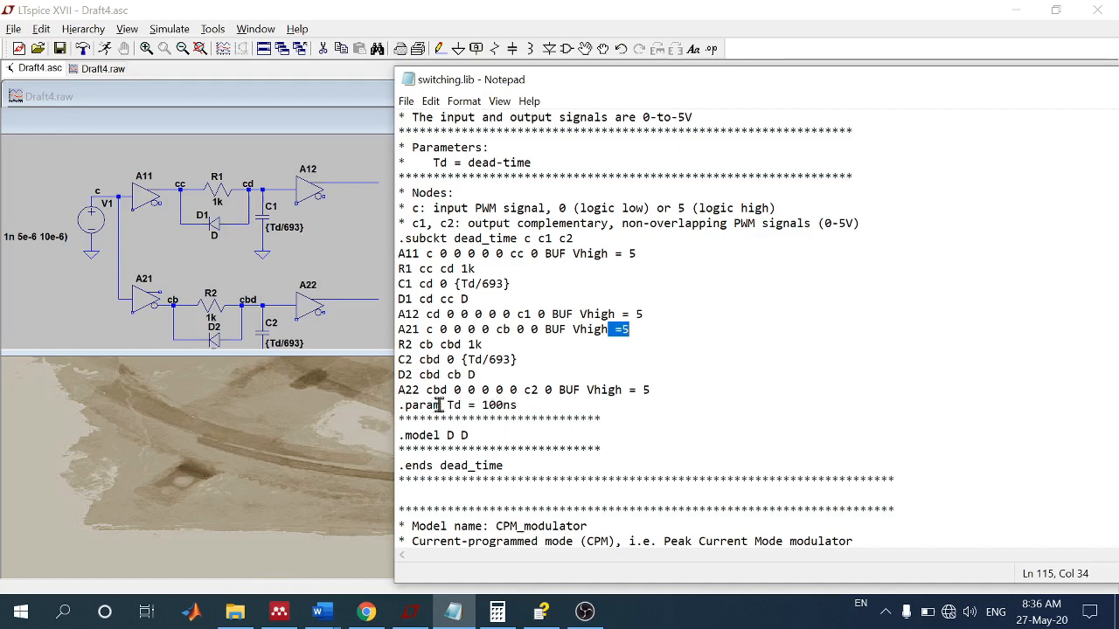
Step: Compare the library's Td parameter line with the schematic's .param directive, moving the schematic window to show the directive
left_click_drag(452, 405, 518, 405)
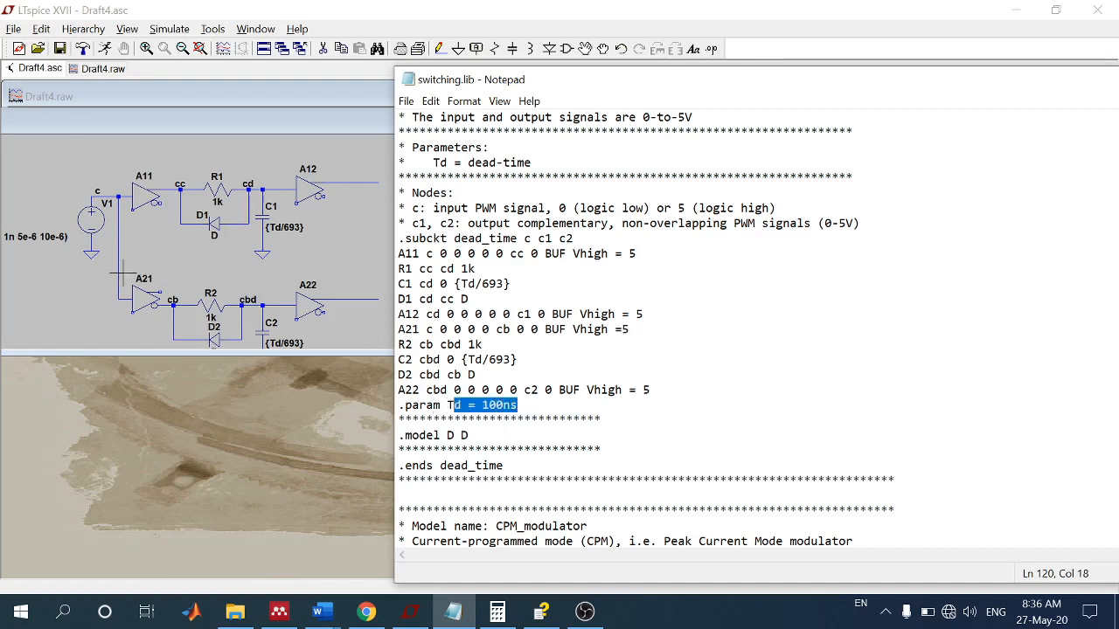
left_click(32, 266)
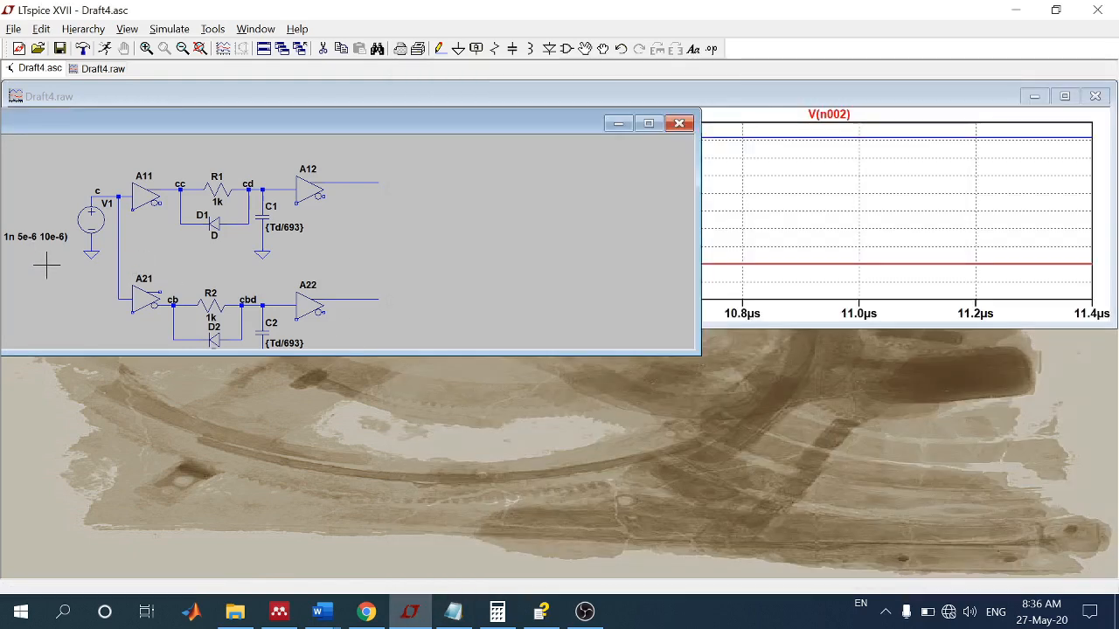
left_click_drag(194, 138, 335, 163)
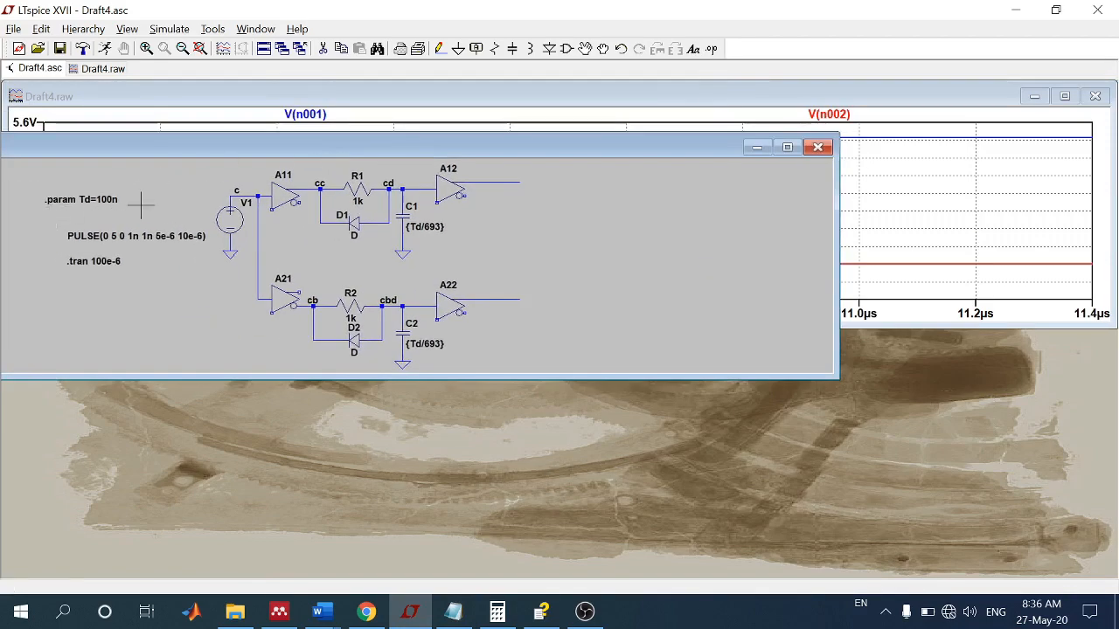
Step: Return to switching.lib and examine how the .model D D line defines the D1 diode model, plus the .ends dead_time line
left_click(453, 612)
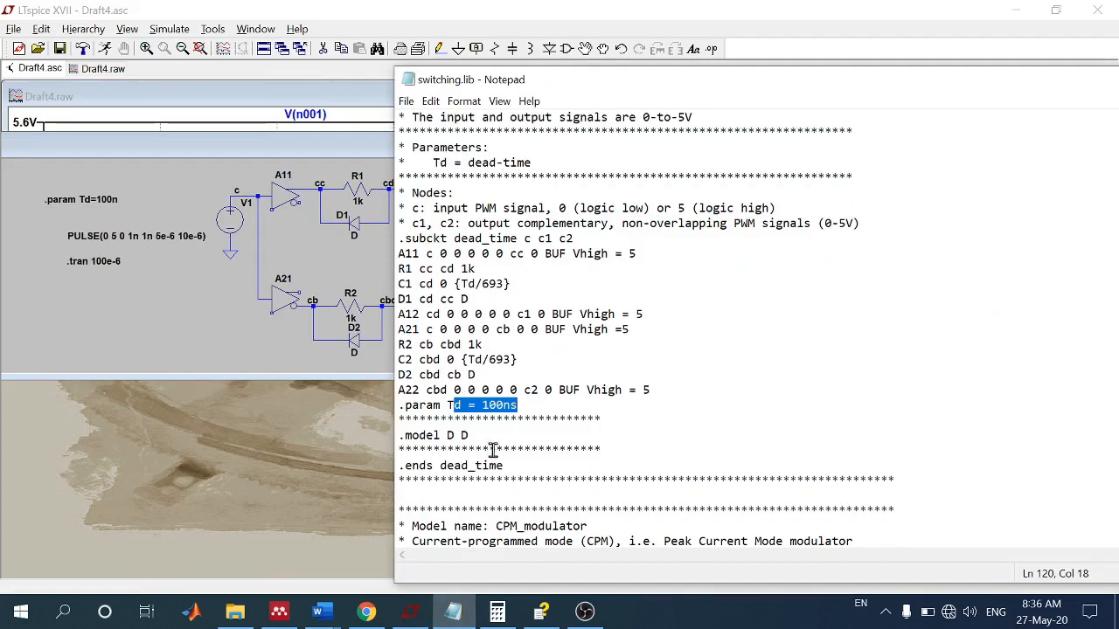
scroll(493, 449, "down", 2)
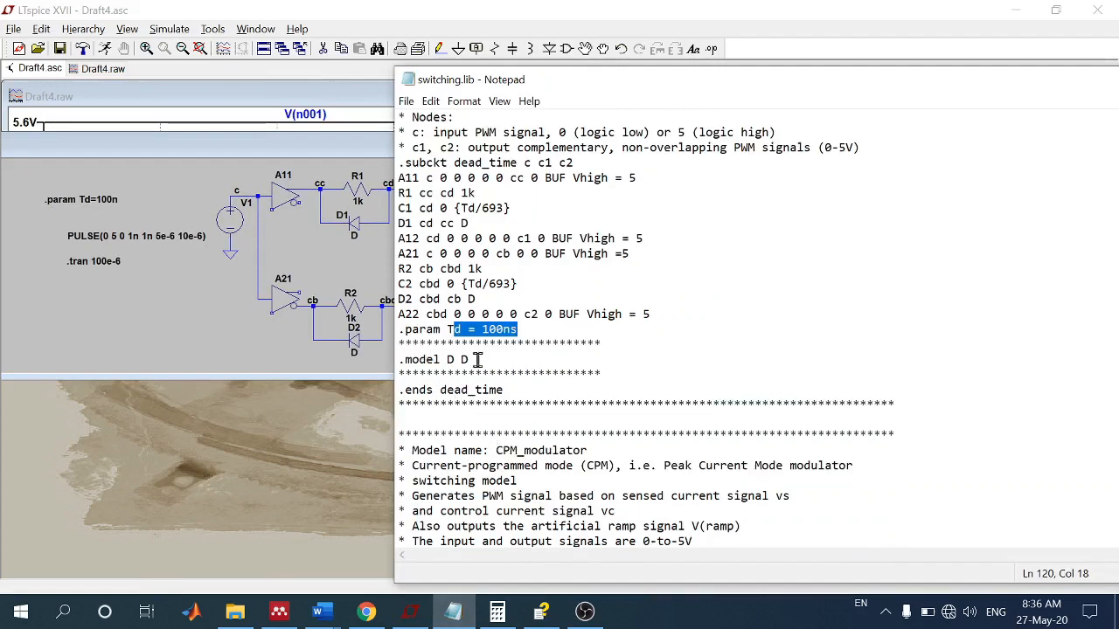
left_click_drag(462, 224, 472, 223)
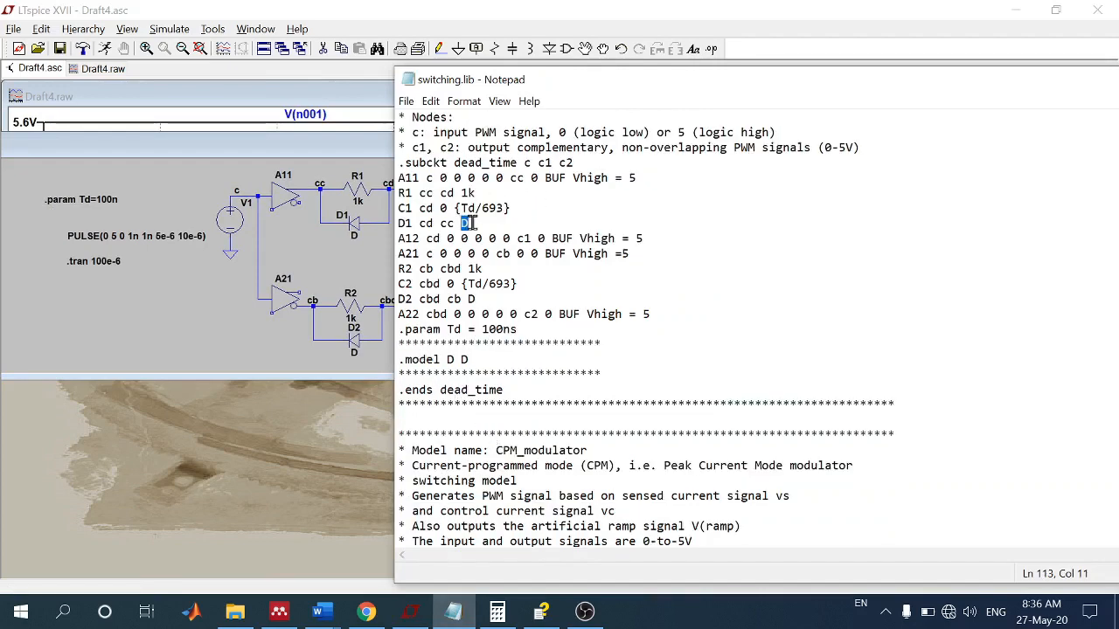
left_click_drag(470, 360, 398, 359)
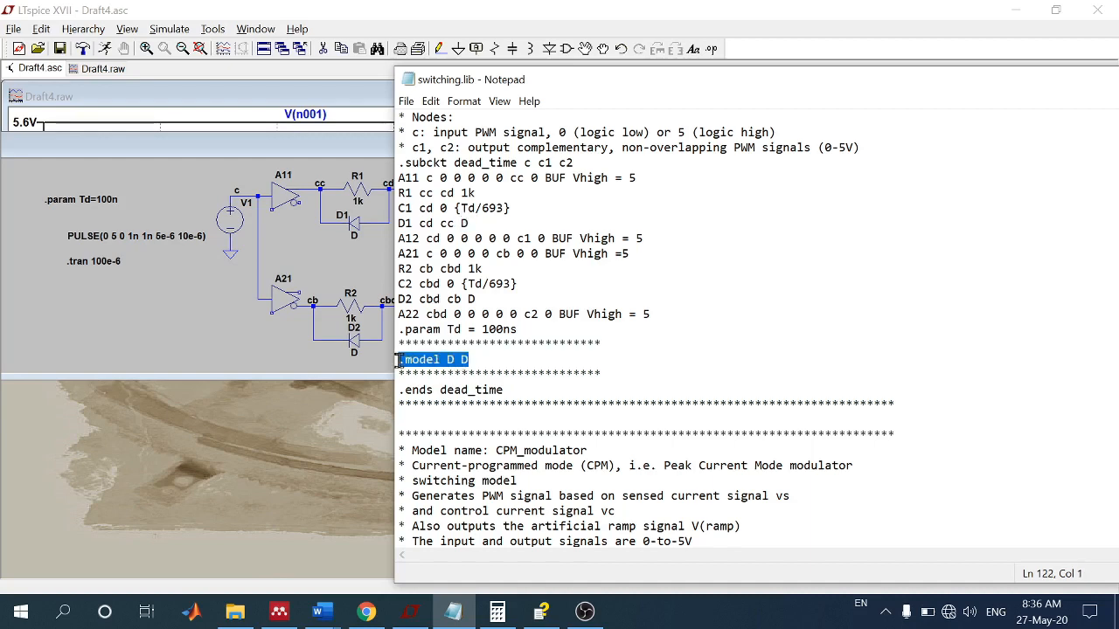
left_click(462, 360)
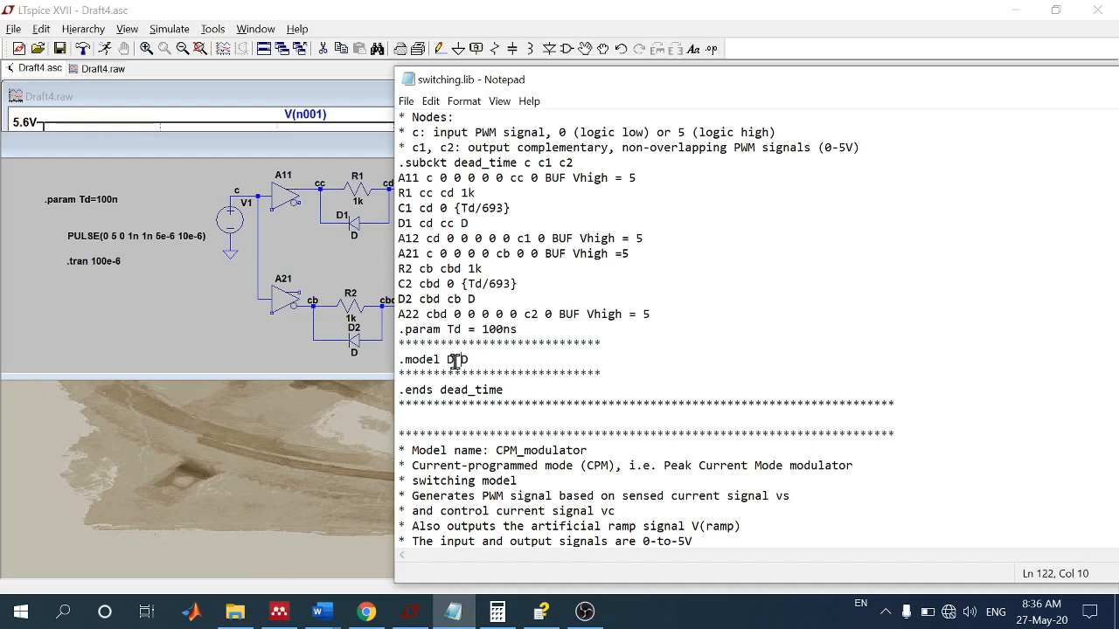
left_click_drag(472, 359, 464, 356)
left_click_drag(506, 390, 398, 391)
scroll(573, 348, "up", 3)
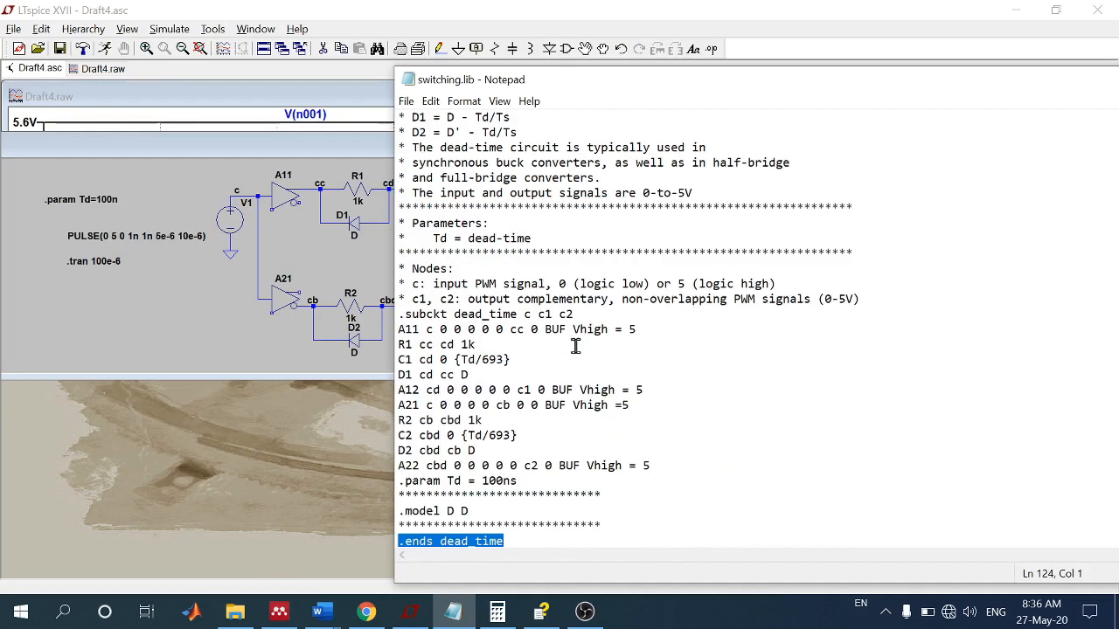
scroll(545, 308, "down", 2)
scroll(545, 307, "up", 2)
left_click(585, 611)
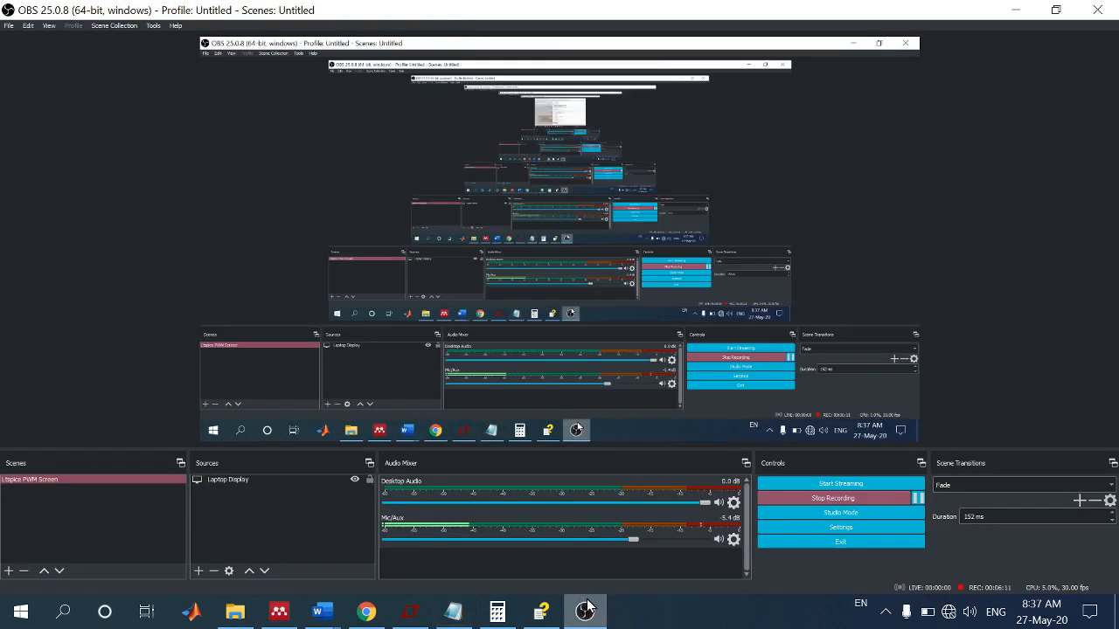
left_click(585, 611)
left_click(885, 611)
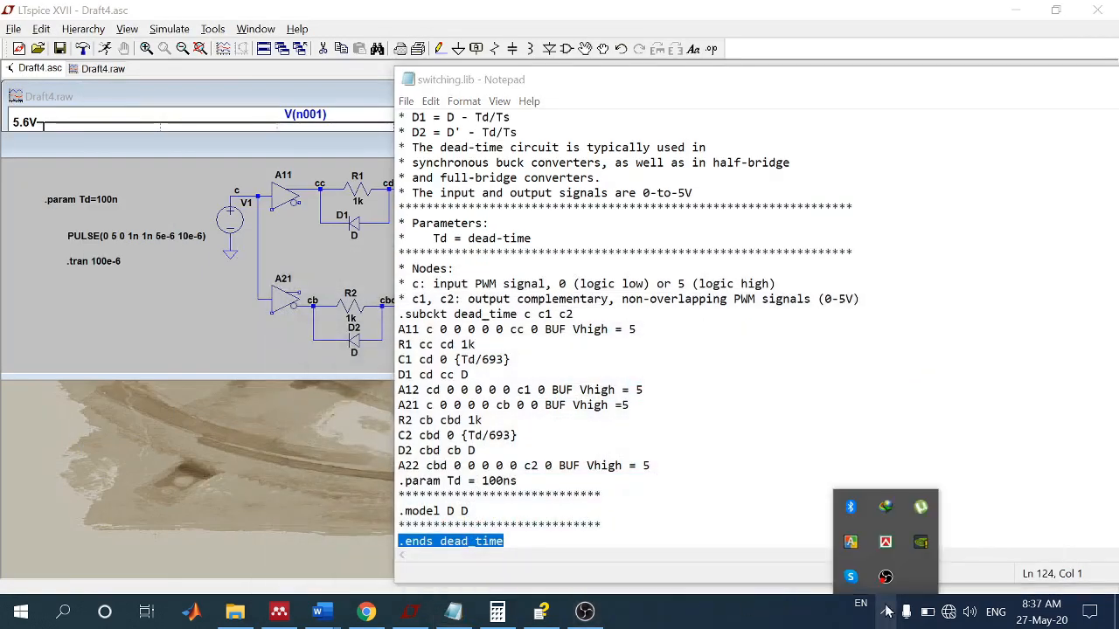